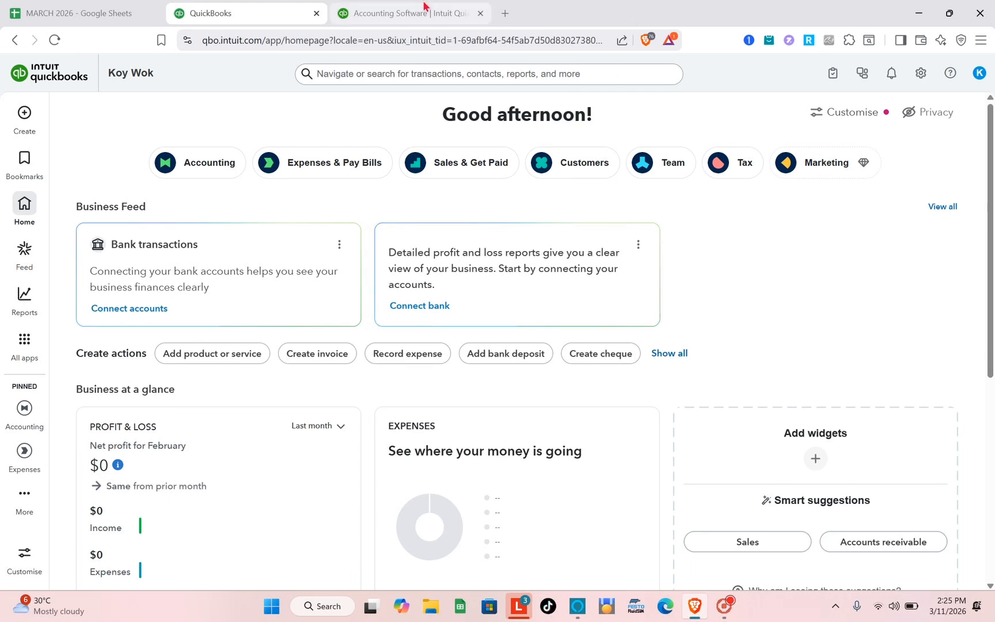
# - Search the web for quickbooks in a new browser tab and open the official site's Philippine (PH) version
pyautogui.click(490, 14)
pyautogui.click(505, 13)
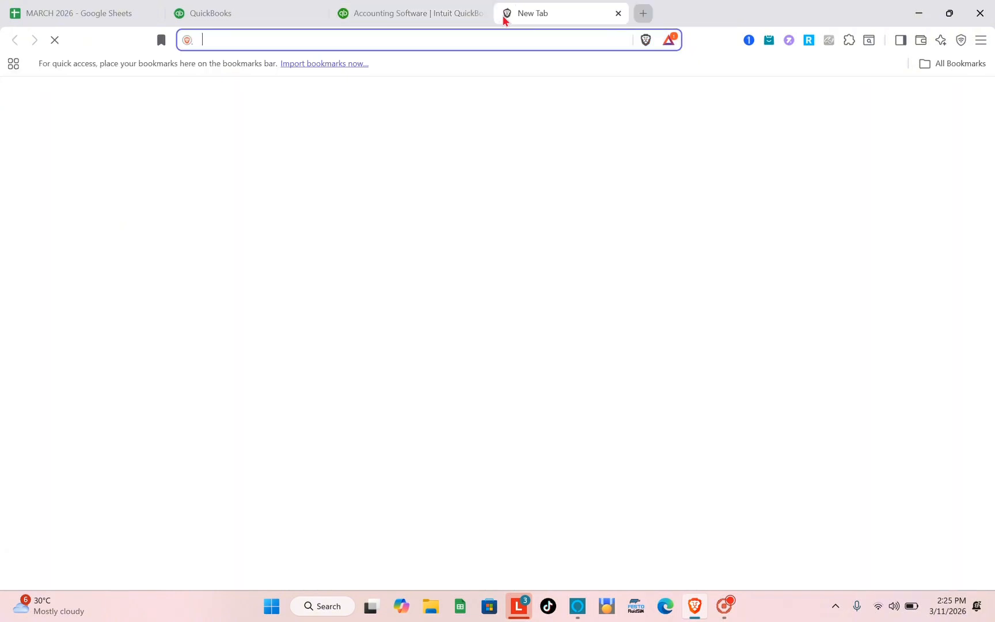
pyautogui.write('quickbooks.intuit.com/ph/')
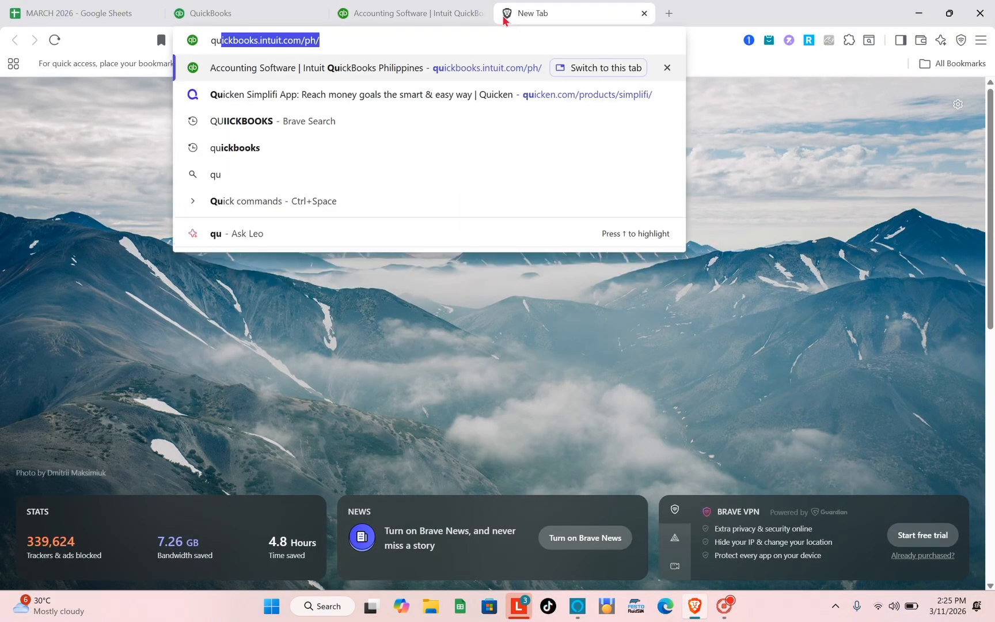
pyautogui.click(312, 148)
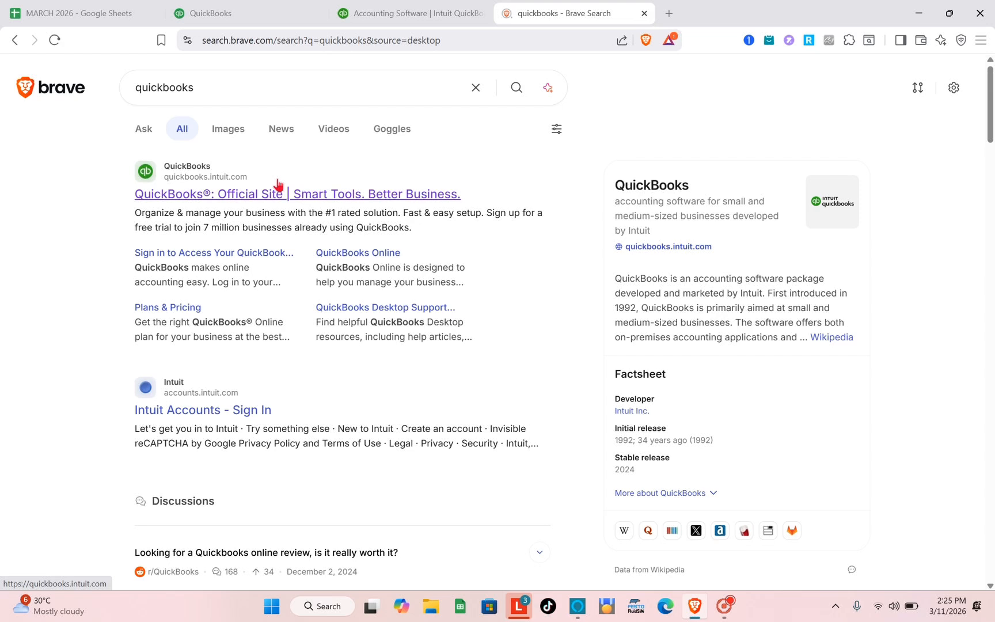
pyautogui.click(204, 198)
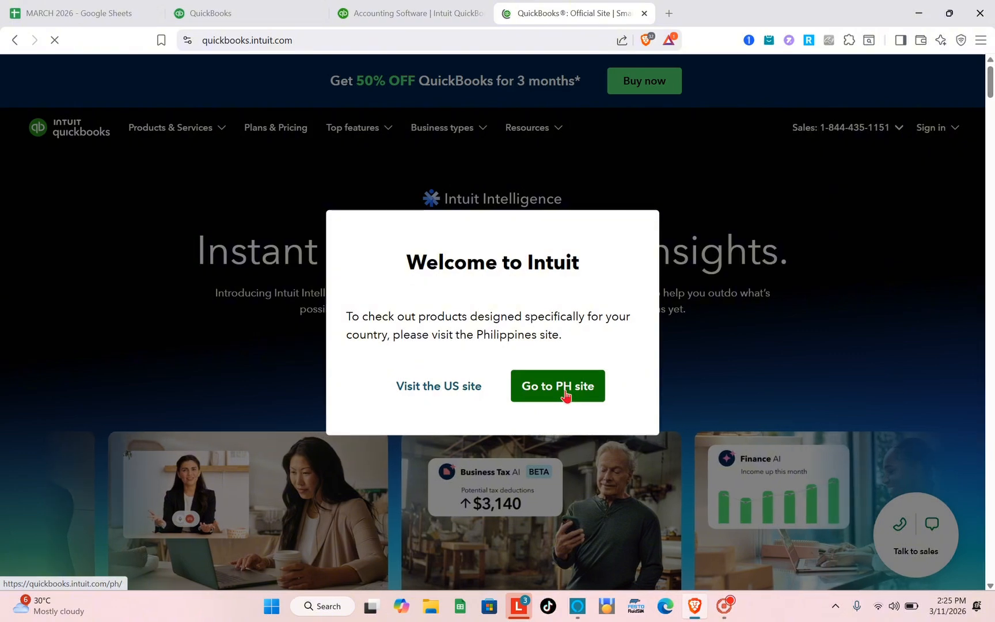
pyautogui.click(564, 393)
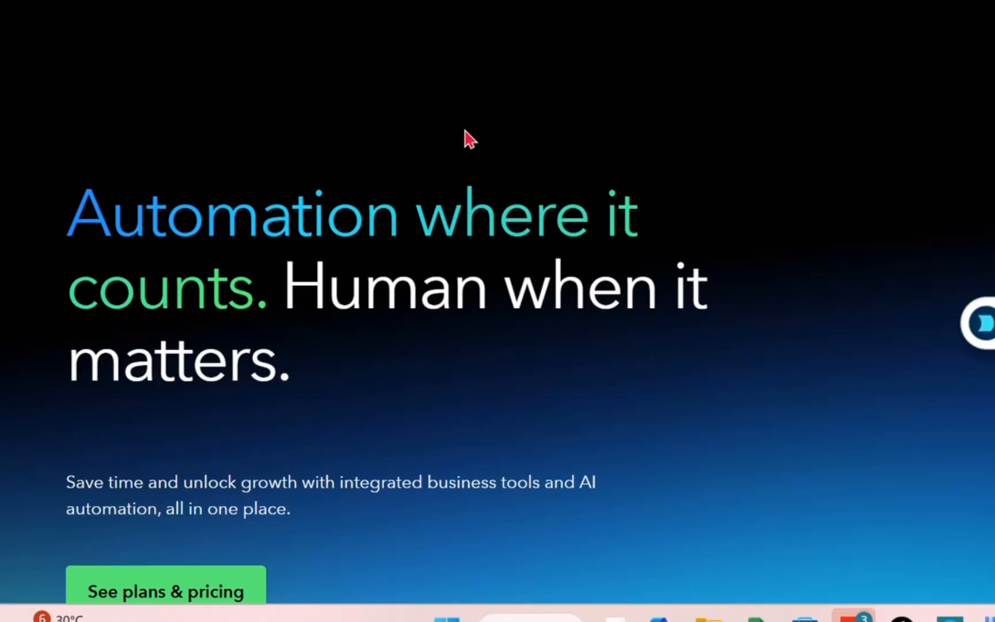
# - Review the QuickBooks plans and pricing, closing the older duplicate browser tab of the same site
pyautogui.scroll(-3, 469, 160)
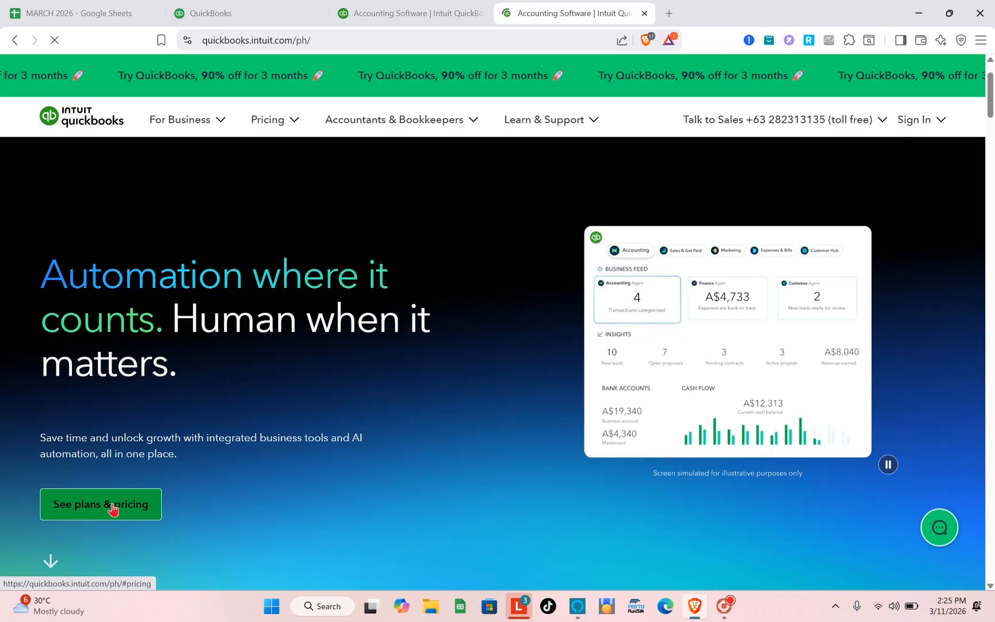
pyautogui.click(113, 508)
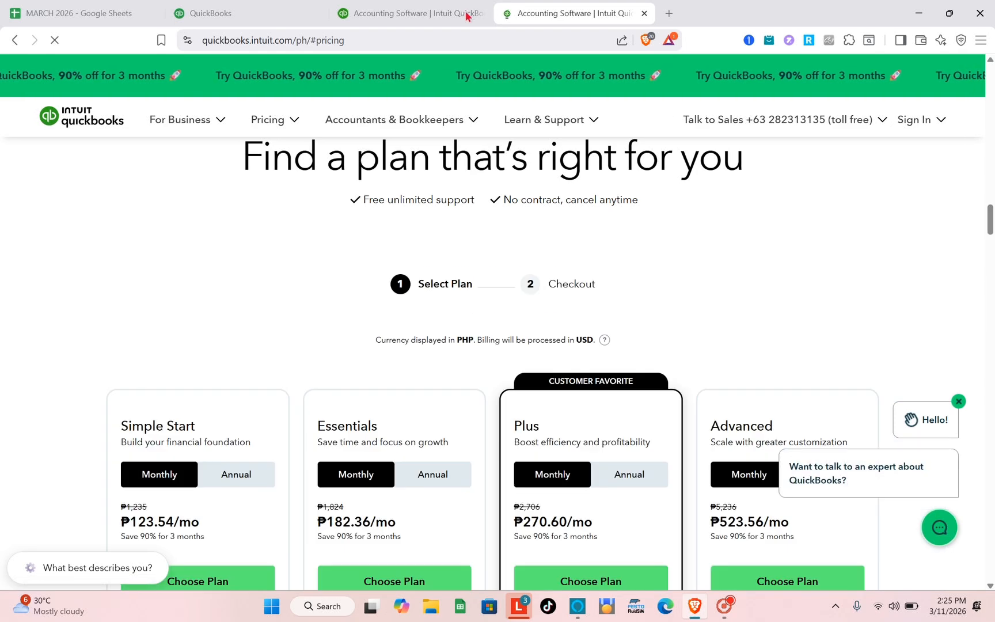
pyautogui.click(480, 13)
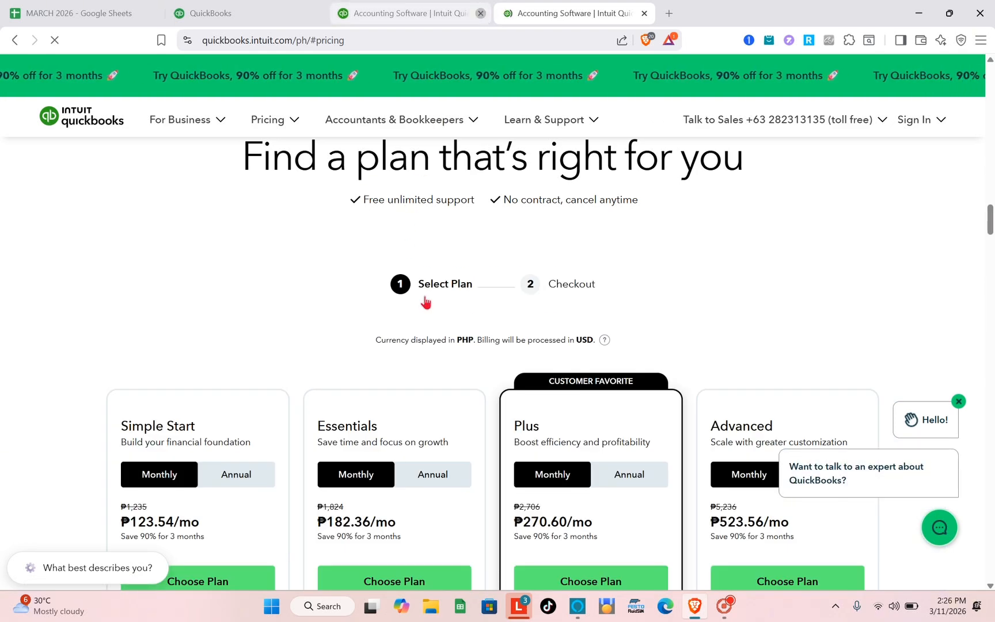
pyautogui.scroll(-2, 426, 300)
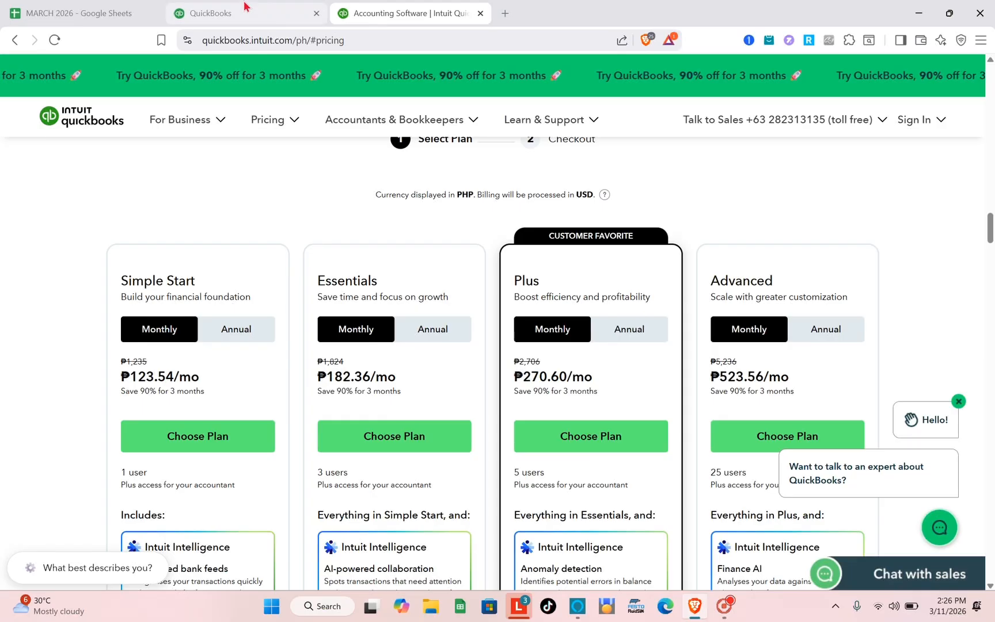
# - Switch back to the QuickBooks company dashboard and look over its business feed, create actions and overview widgets
pyautogui.click(244, 8)
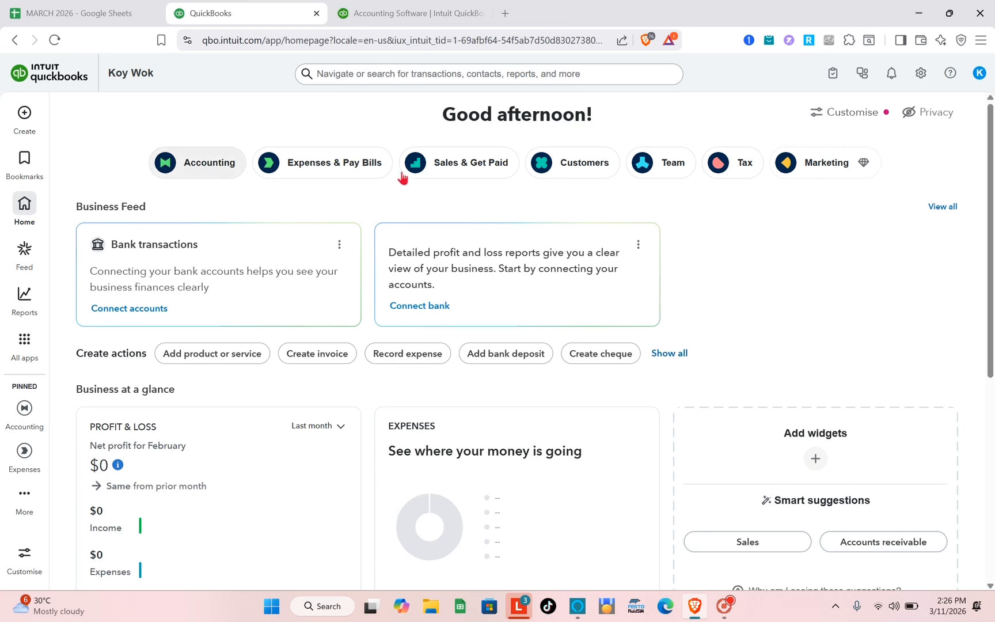
pyautogui.scroll(-2, 292, 294)
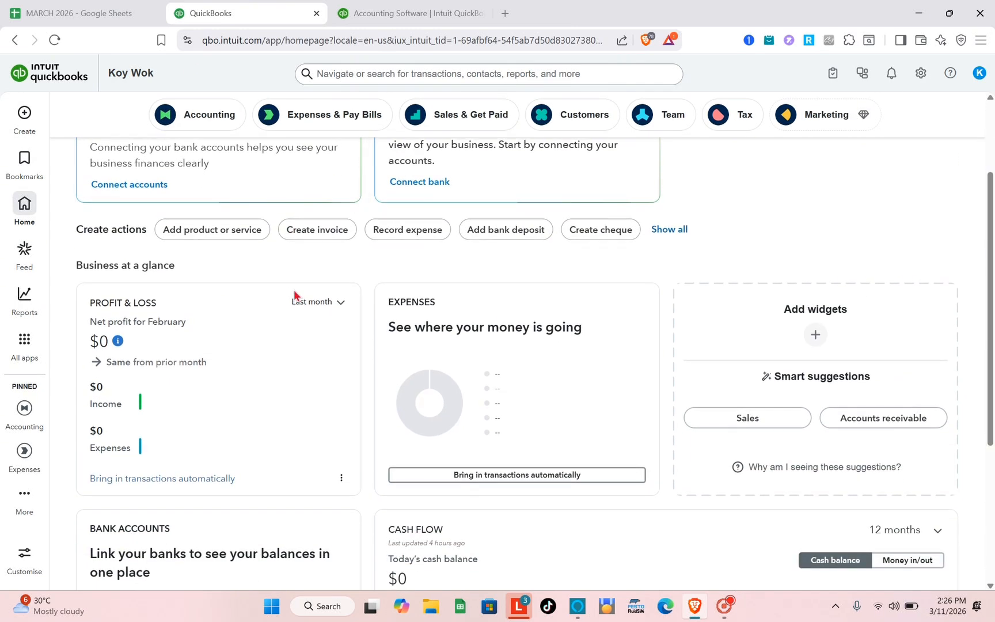
pyautogui.scroll(2, 293, 292)
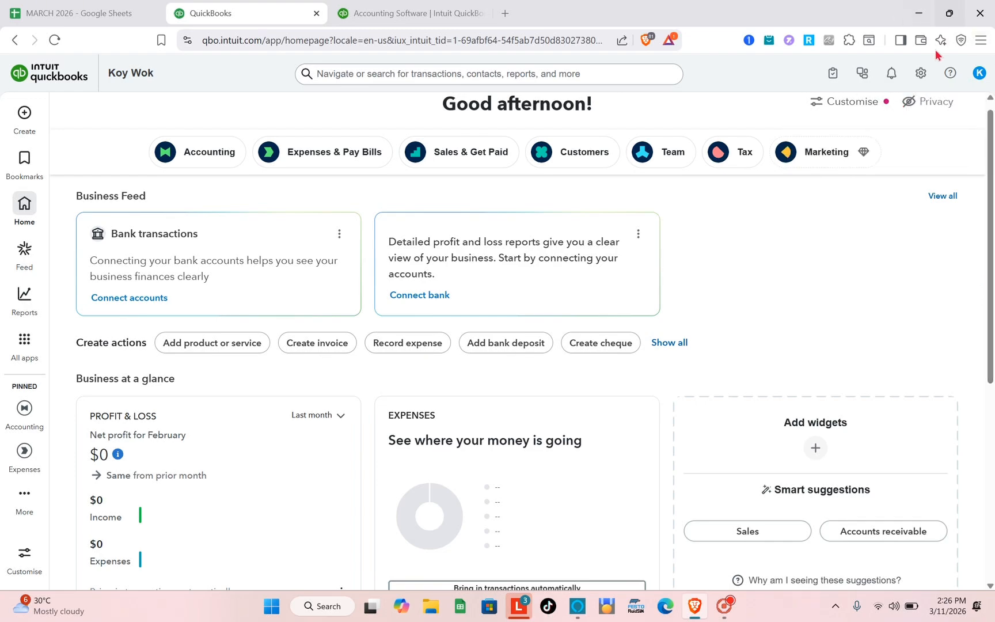
# - Review the company info in the account and settings page, and close the settings
pyautogui.click(921, 78)
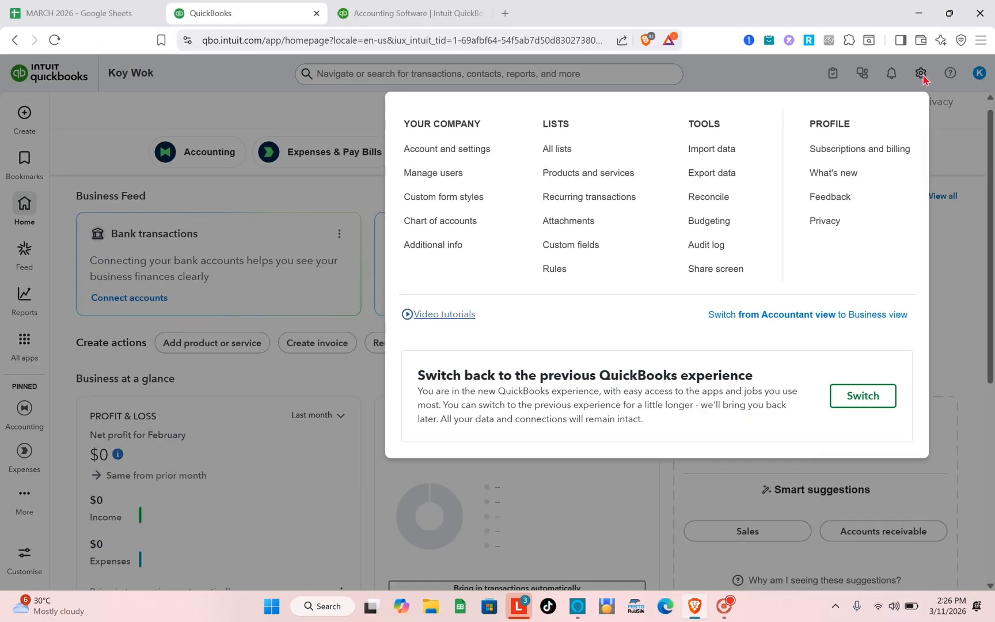
pyautogui.click(436, 151)
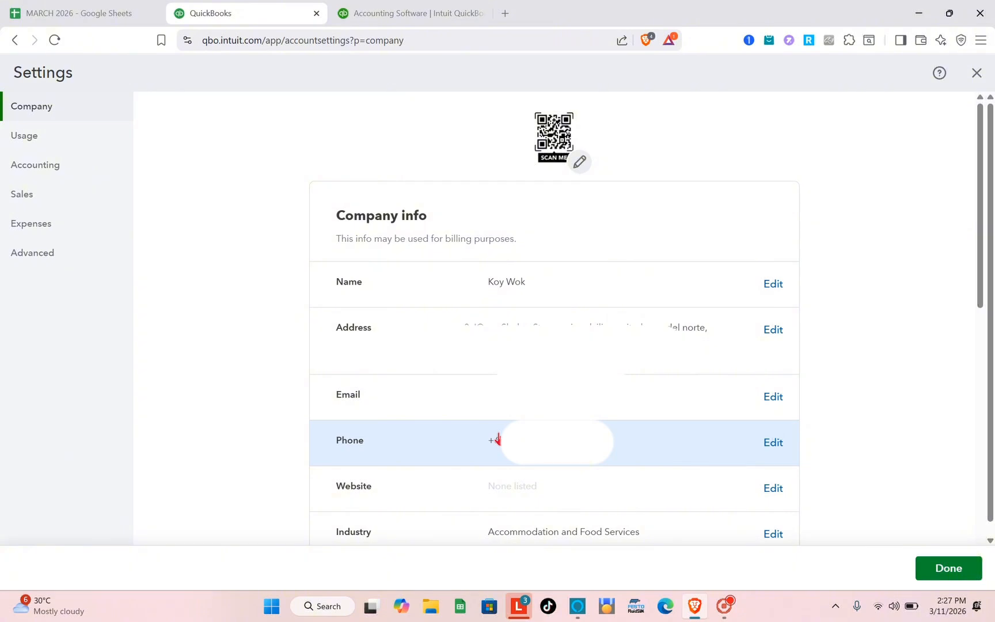
pyautogui.click(973, 78)
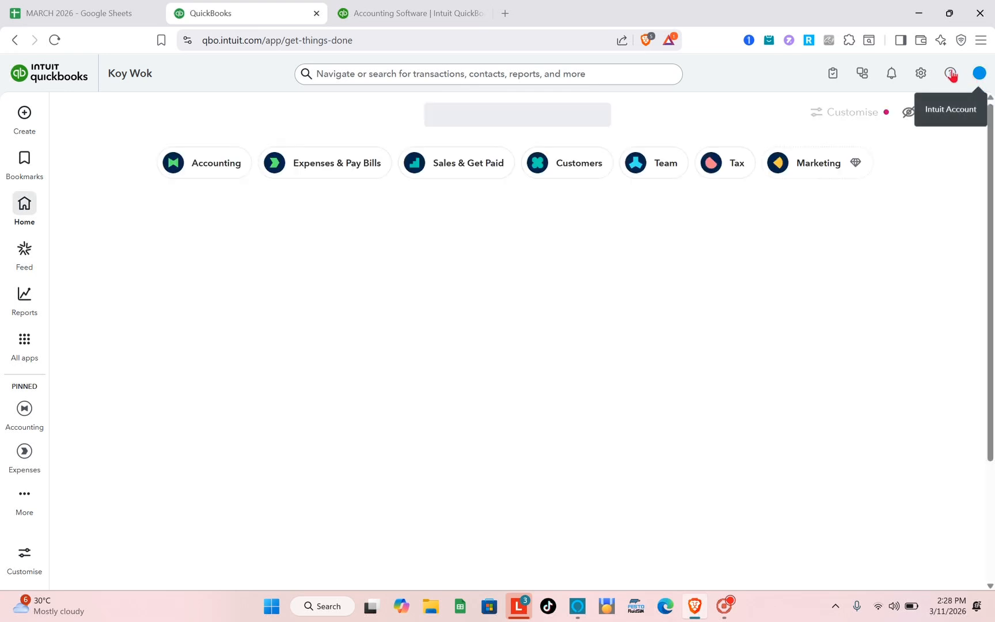
# - Create and save an account named donations 1 with account type Income in the chart of accounts
pyautogui.click(920, 75)
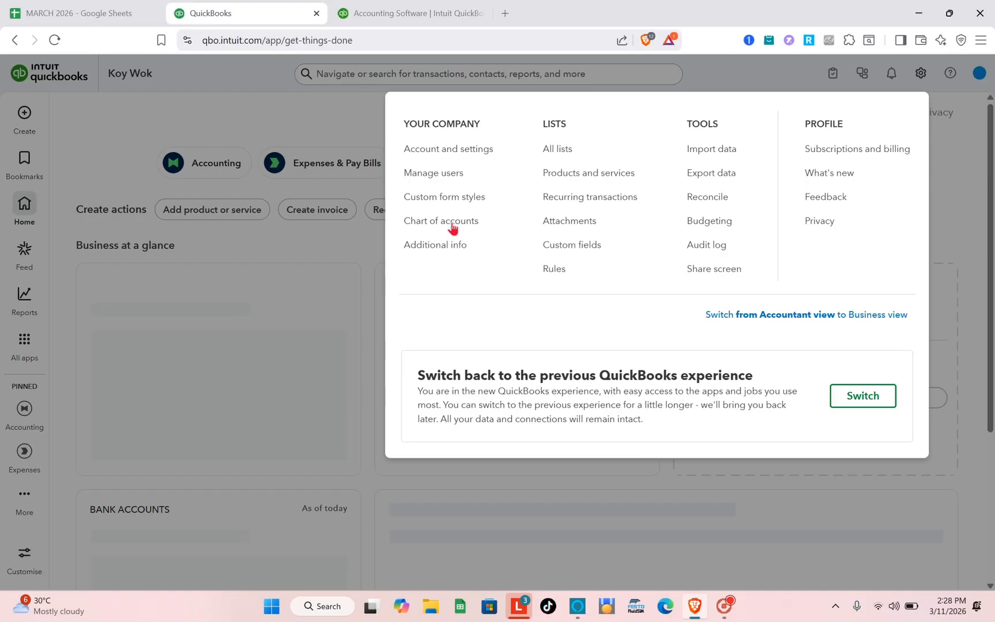
pyautogui.click(429, 280)
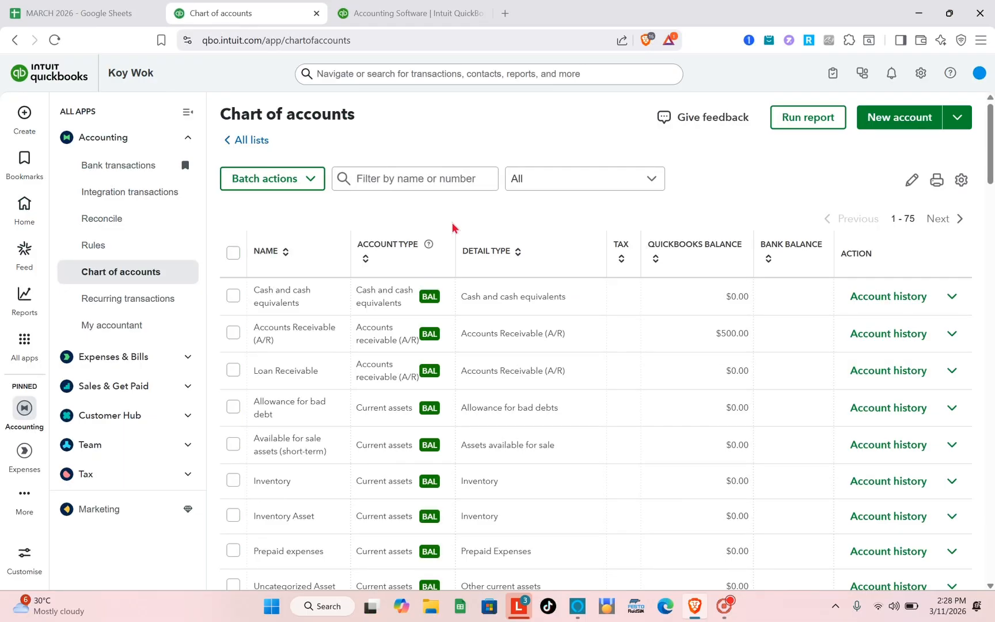
pyautogui.click(907, 127)
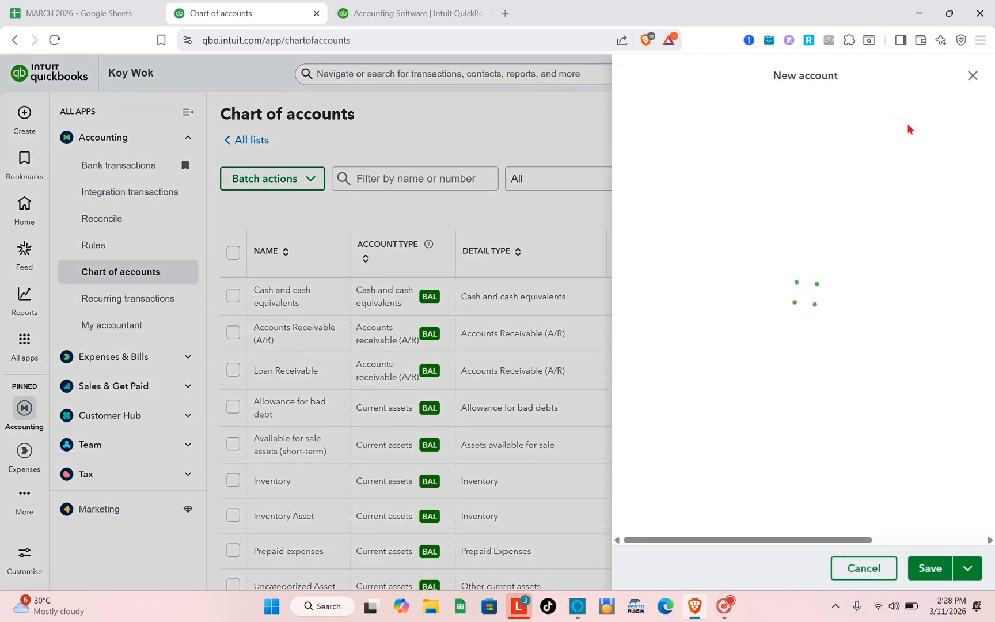
pyautogui.click(766, 138)
pyautogui.write('dob')
pyautogui.write('ations 1')
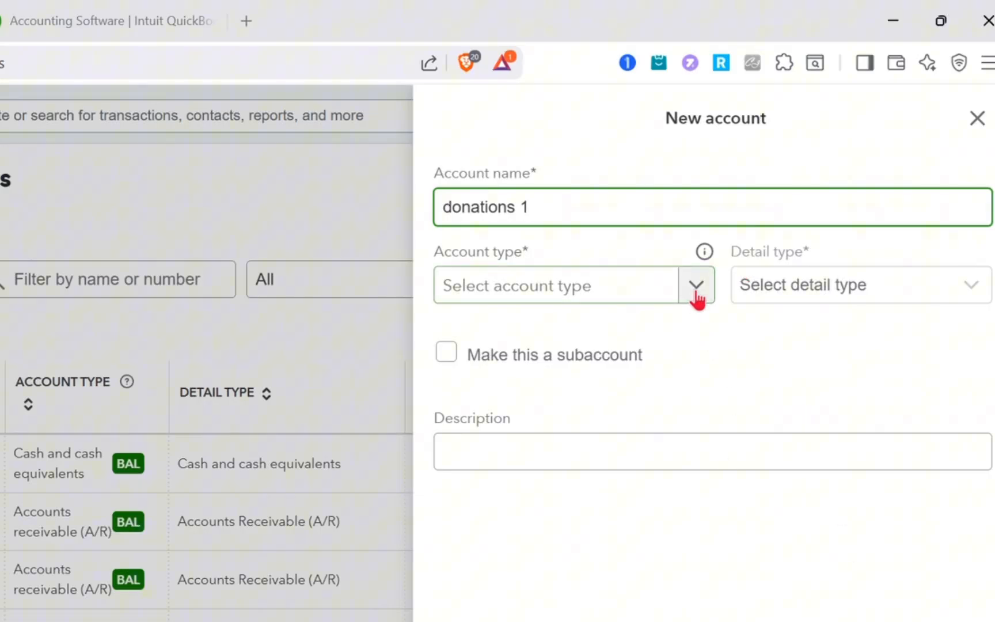
pyautogui.click(792, 185)
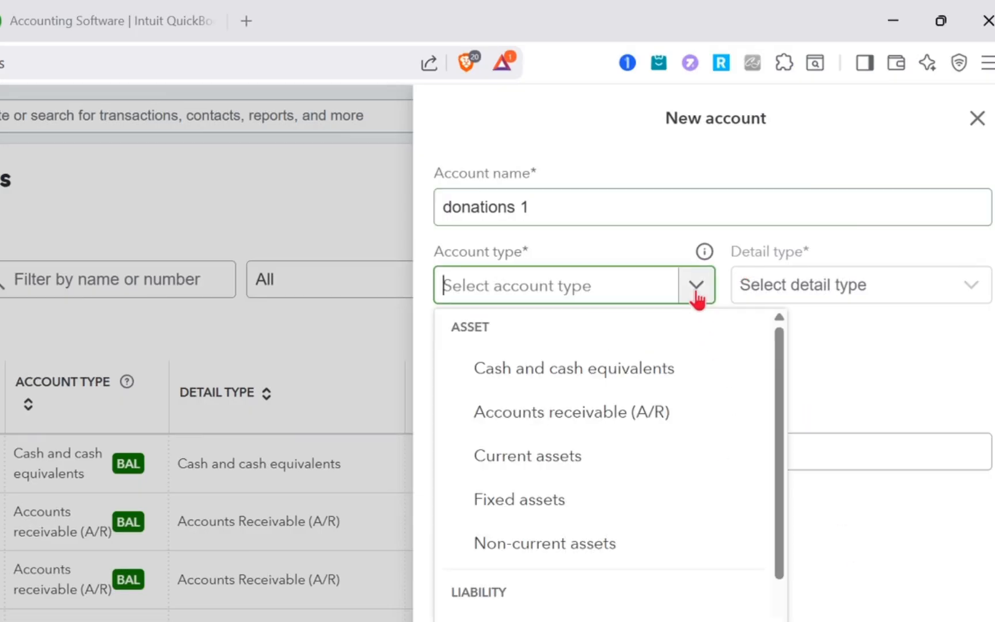
pyautogui.scroll(-6, 559, 596)
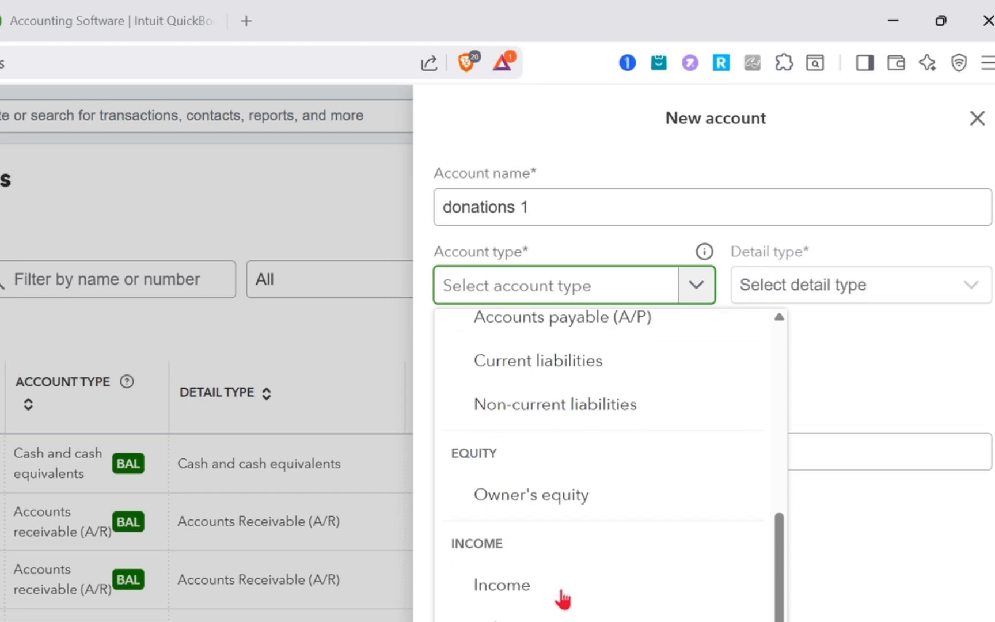
pyautogui.scroll(-1, 562, 600)
pyautogui.click(529, 582)
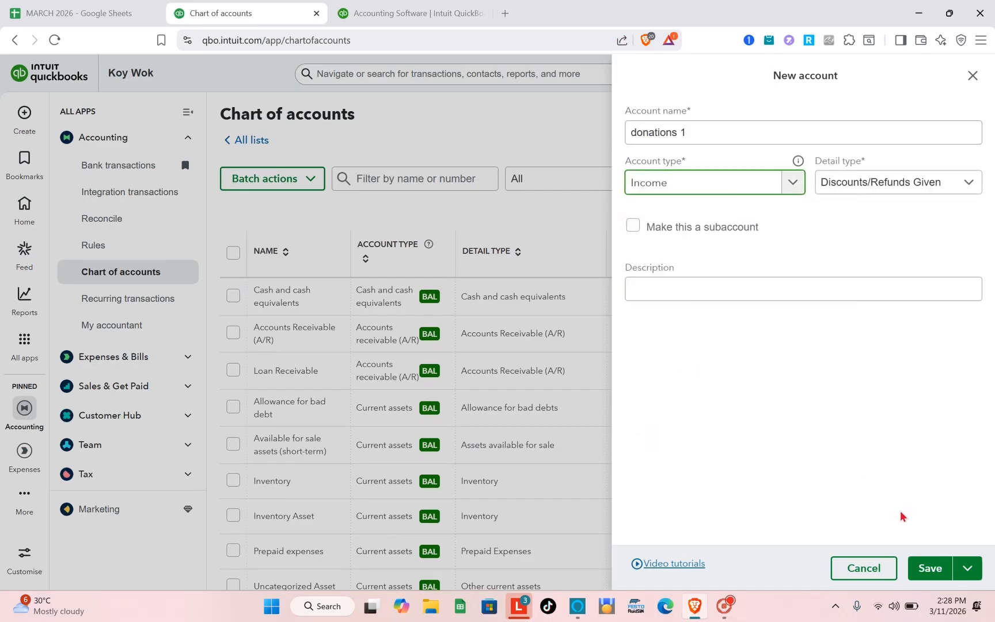
pyautogui.click(941, 568)
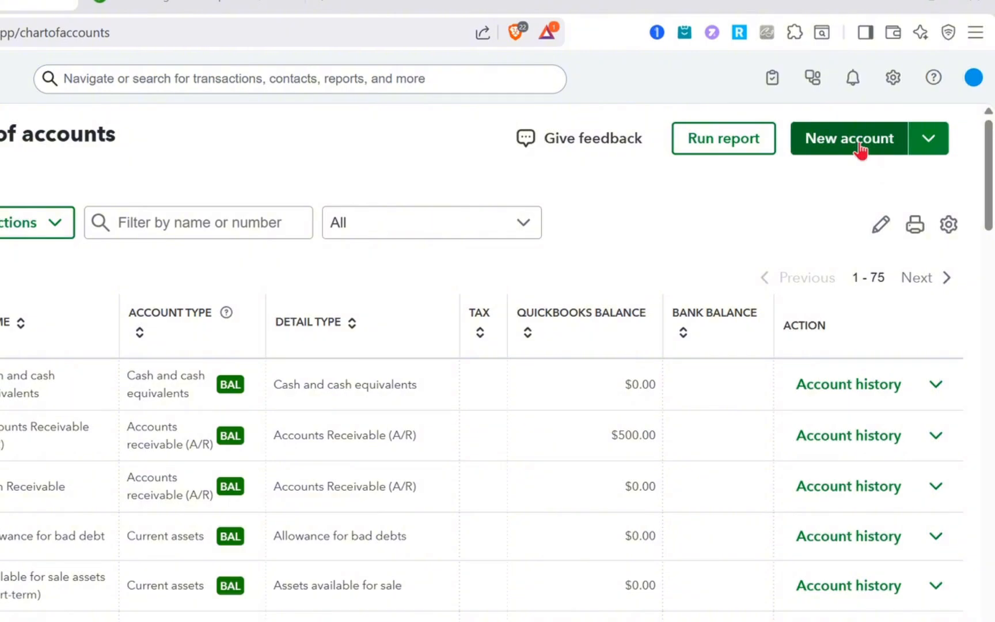
# - Add another account named office supplies with account type Expenses to the chart of accounts
pyautogui.click(860, 148)
pyautogui.click(621, 156)
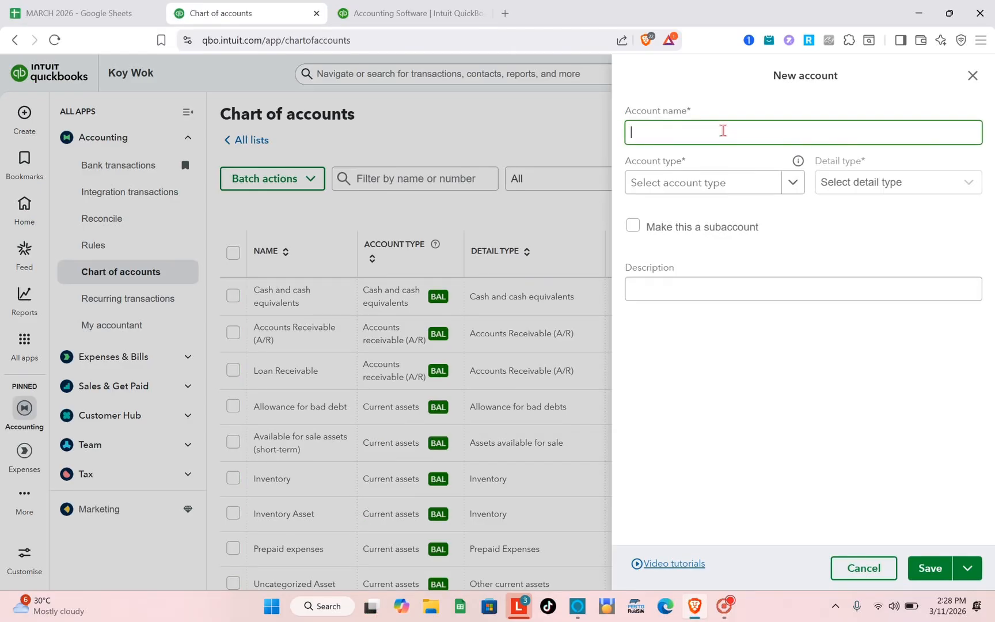
pyautogui.write('office supplies')
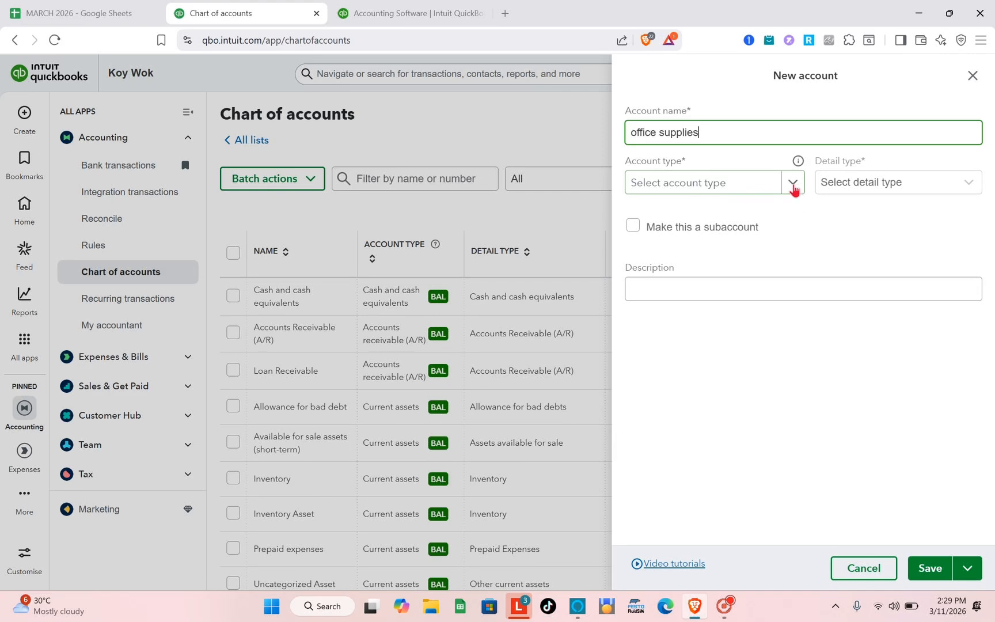
pyautogui.click(792, 187)
pyautogui.scroll(-3, 737, 311)
pyautogui.scroll(-1, 734, 322)
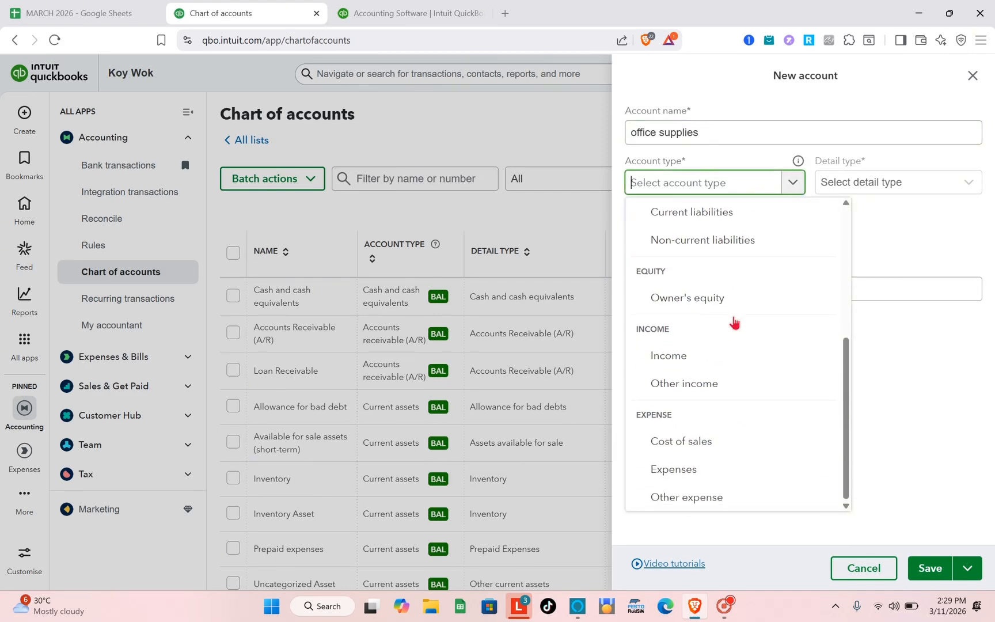
pyautogui.click(686, 471)
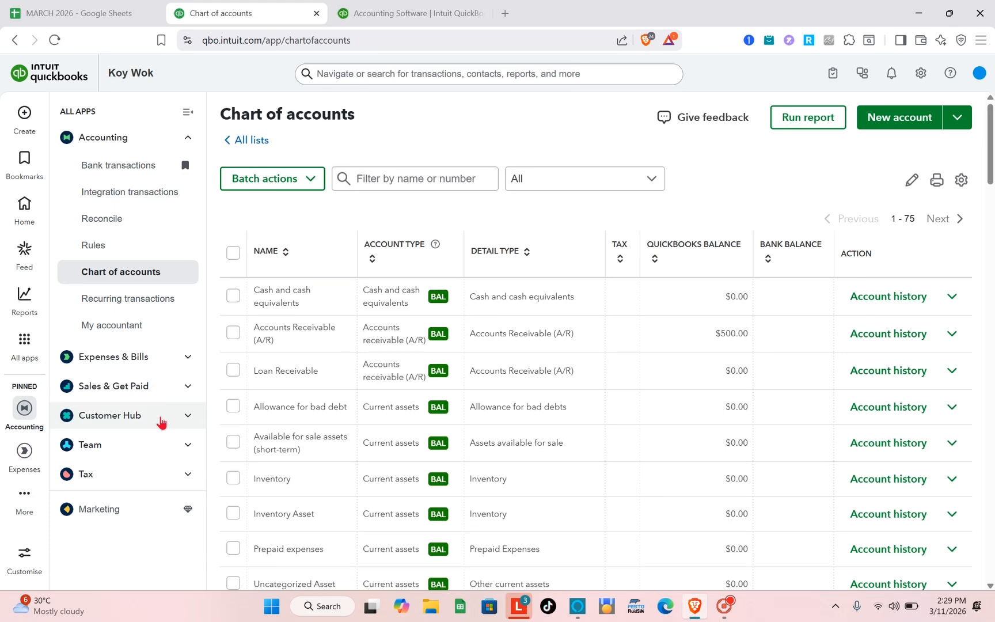
# - Open the customer list in the Customer Hub and start a new customer record
pyautogui.click(161, 421)
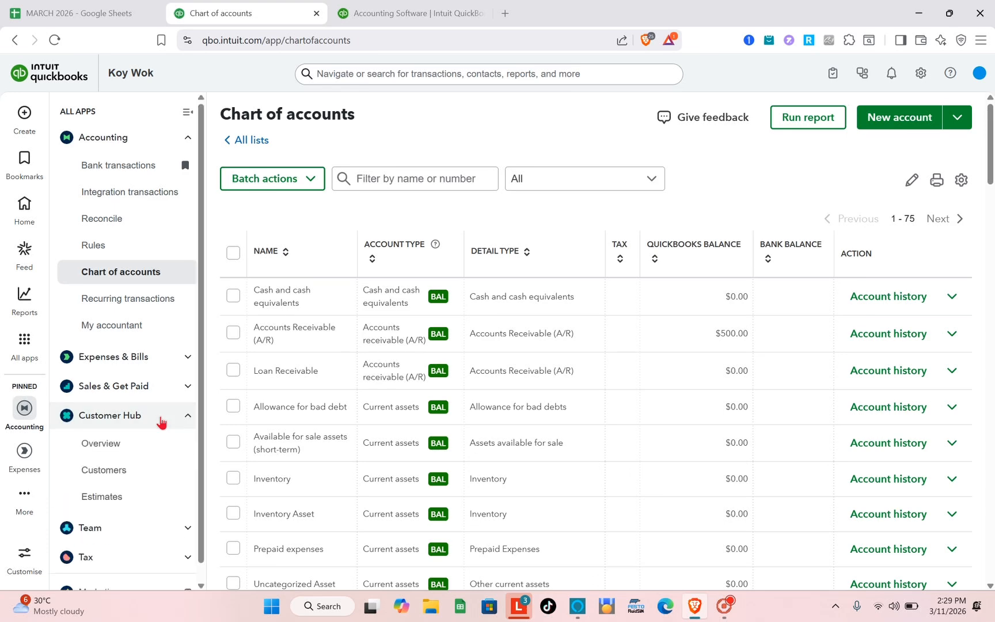
pyautogui.click(118, 473)
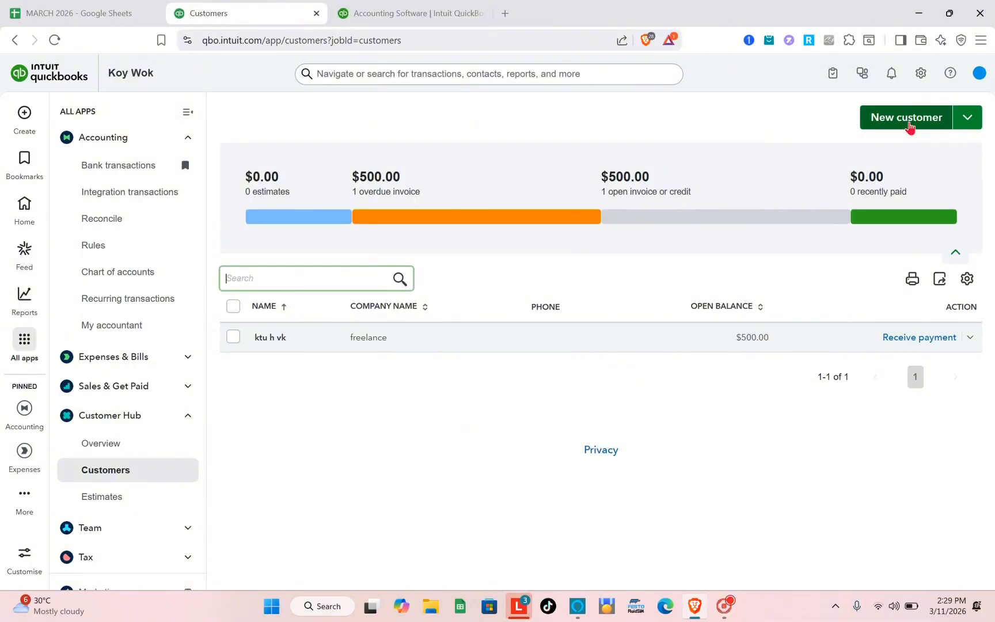
pyautogui.click(907, 118)
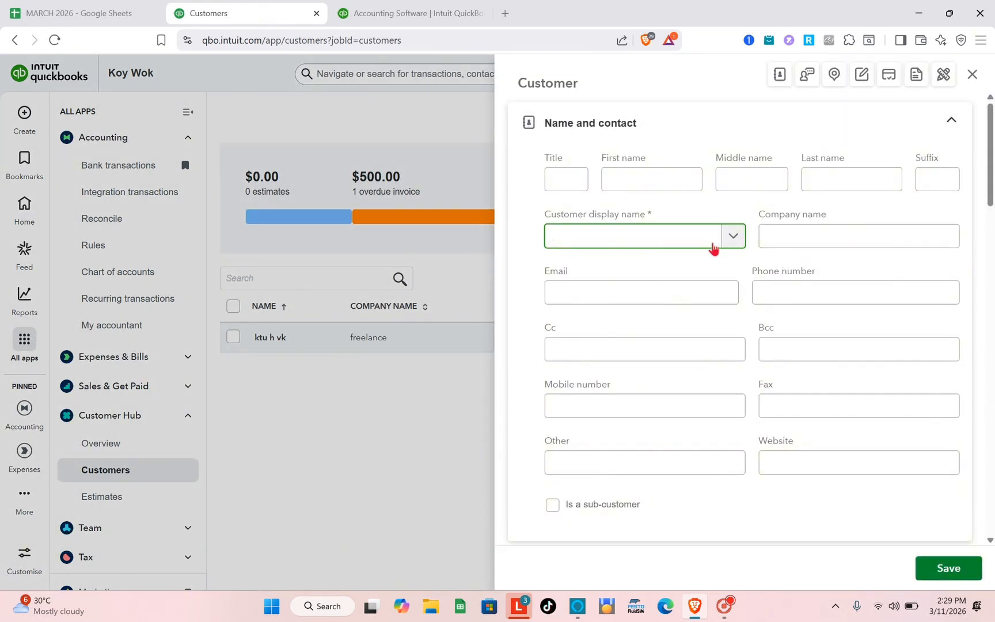
# - Look through the new customer form's contact, address, notes and payments sections, and close it without saving
pyautogui.scroll(-1, 679, 303)
pyautogui.scroll(1, 678, 303)
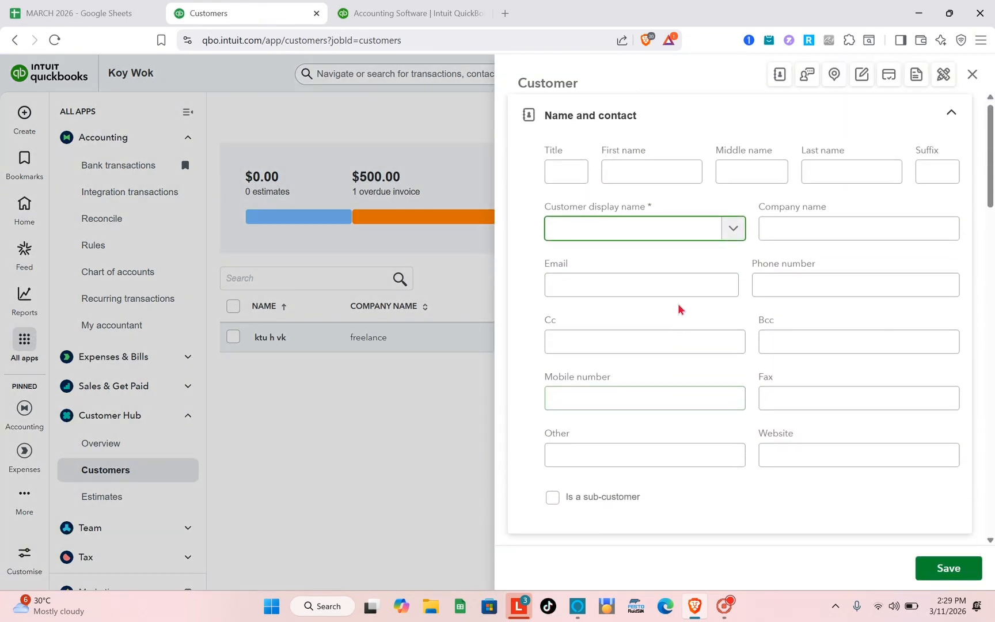
pyautogui.scroll(-7, 696, 229)
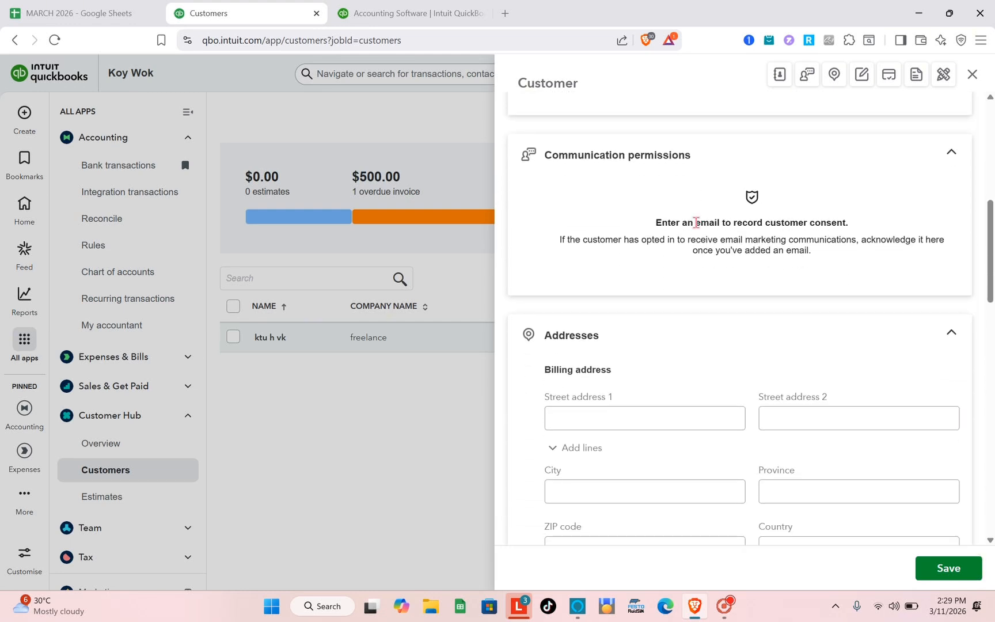
pyautogui.click(566, 420)
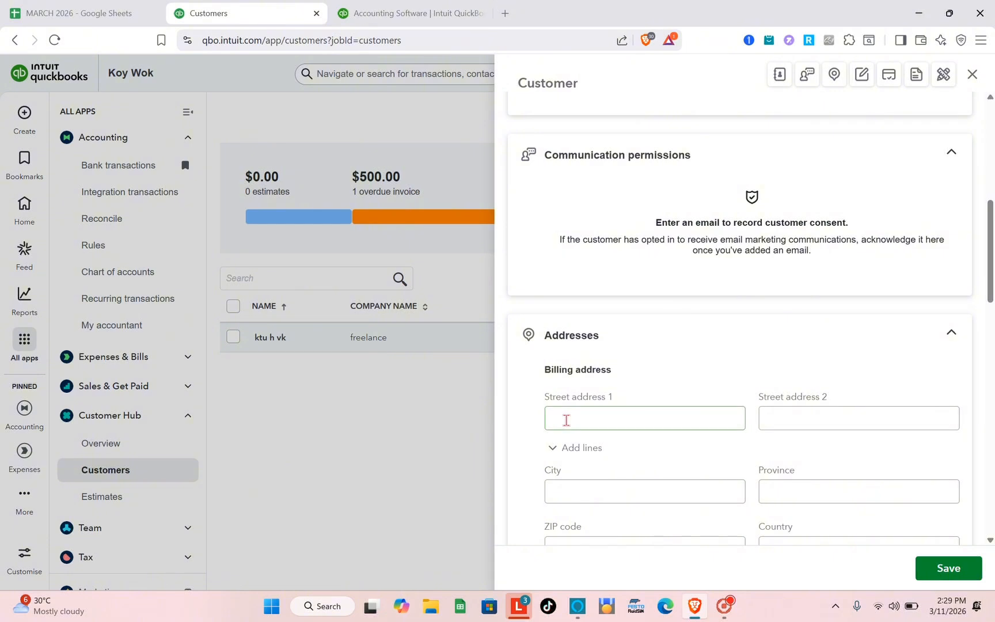
pyautogui.scroll(-1, 606, 384)
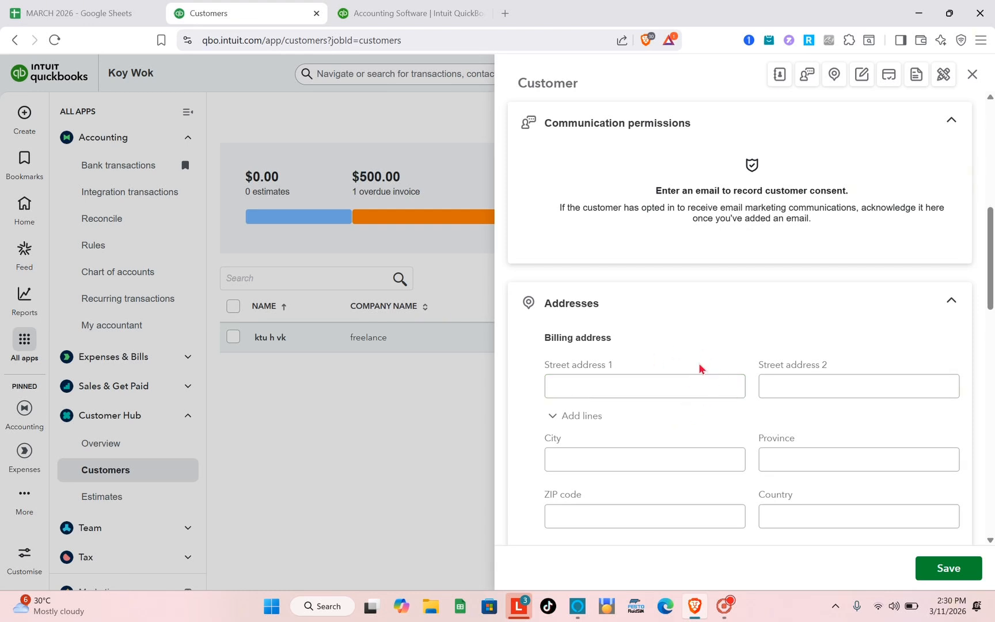
pyautogui.scroll(-2, 699, 366)
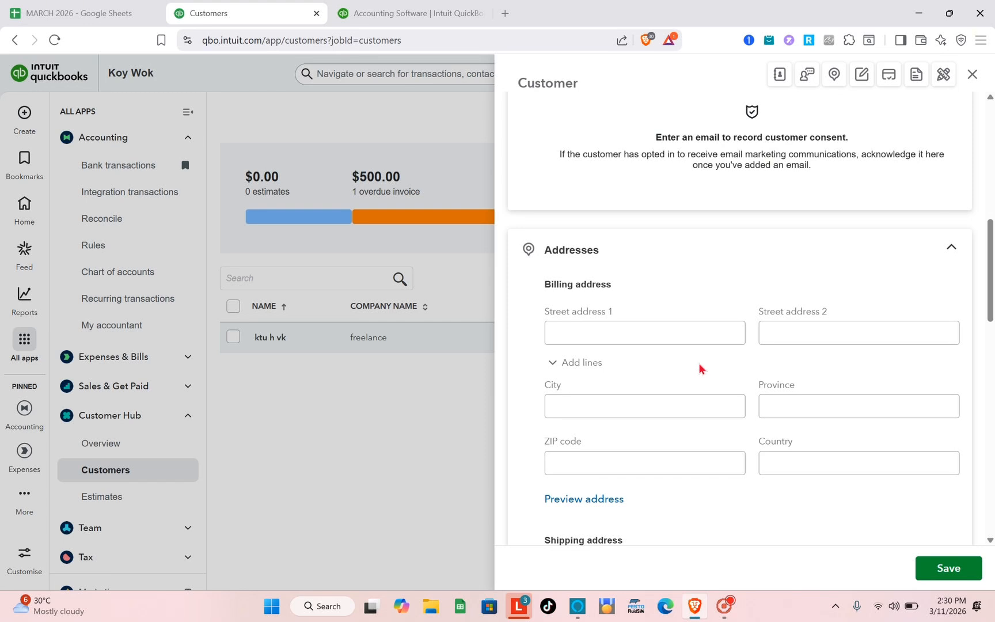
pyautogui.scroll(-5, 699, 367)
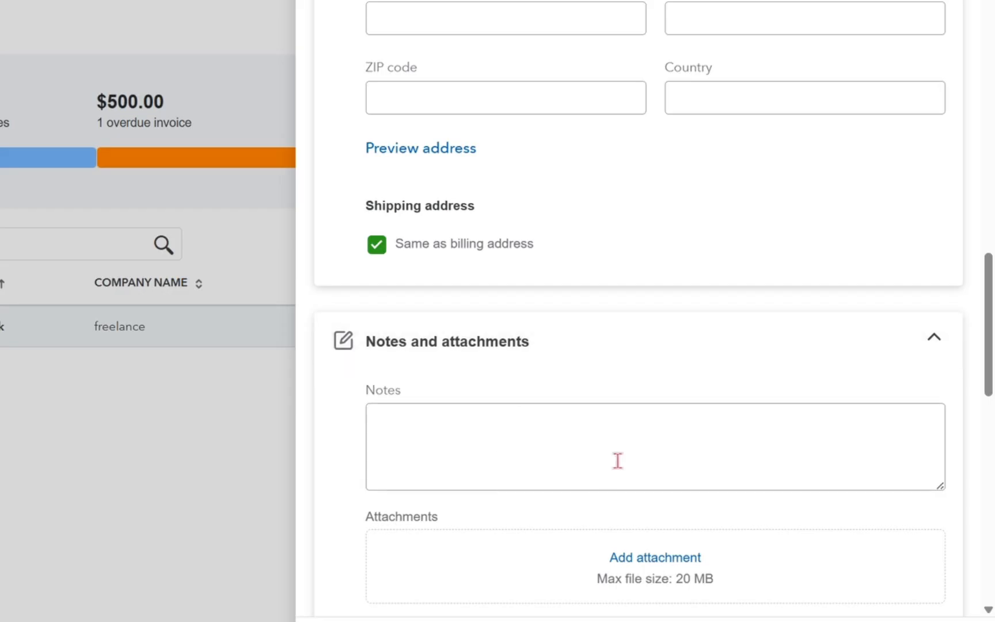
pyautogui.scroll(-2, 720, 426)
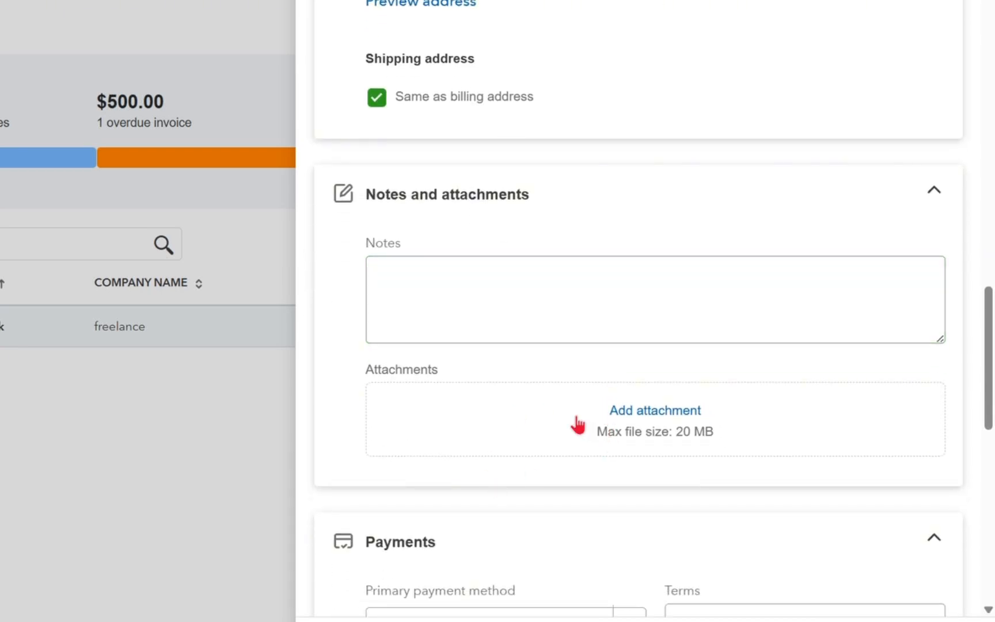
pyautogui.scroll(-3, 504, 403)
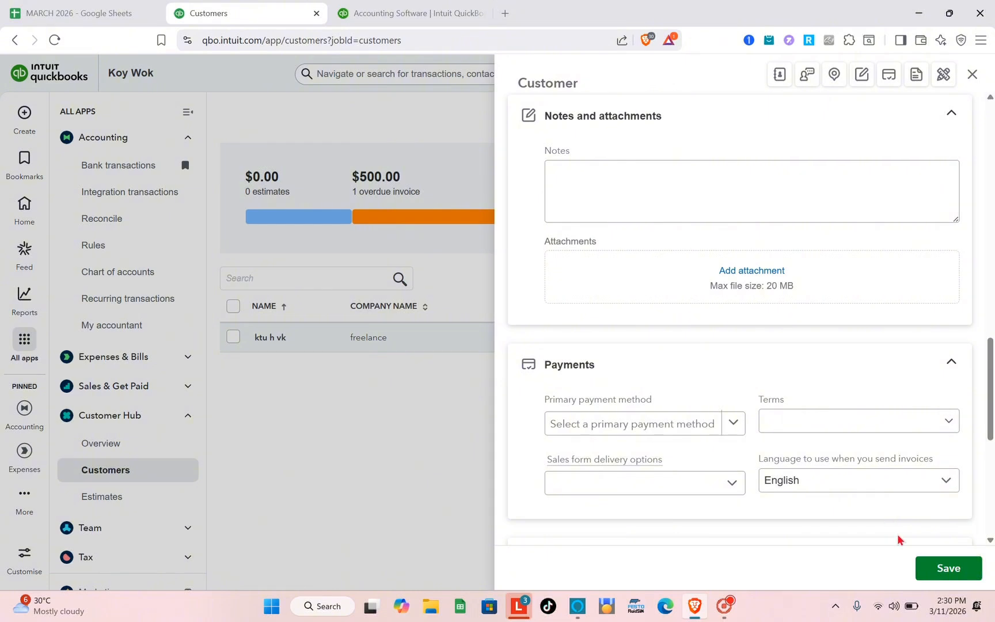
pyautogui.click(972, 75)
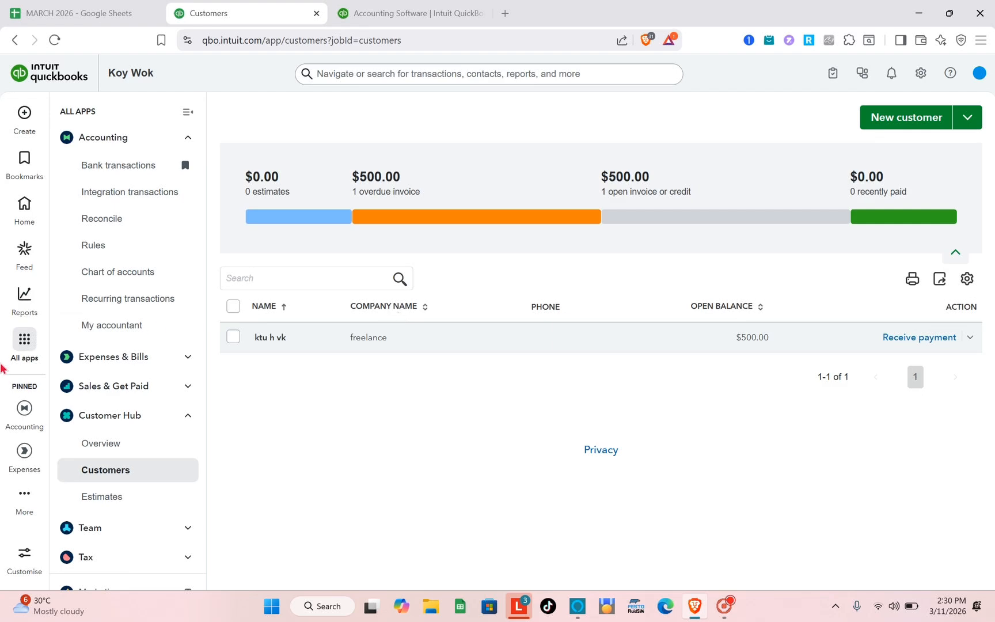
# - Start a new sales receipt from the customer transactions that can be created
pyautogui.click(30, 118)
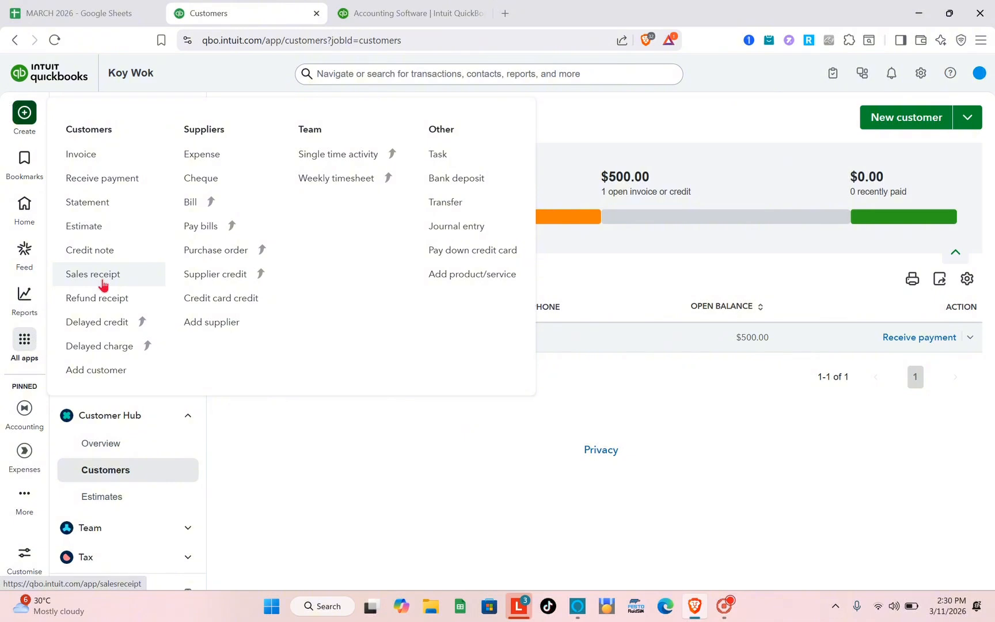
pyautogui.click(103, 282)
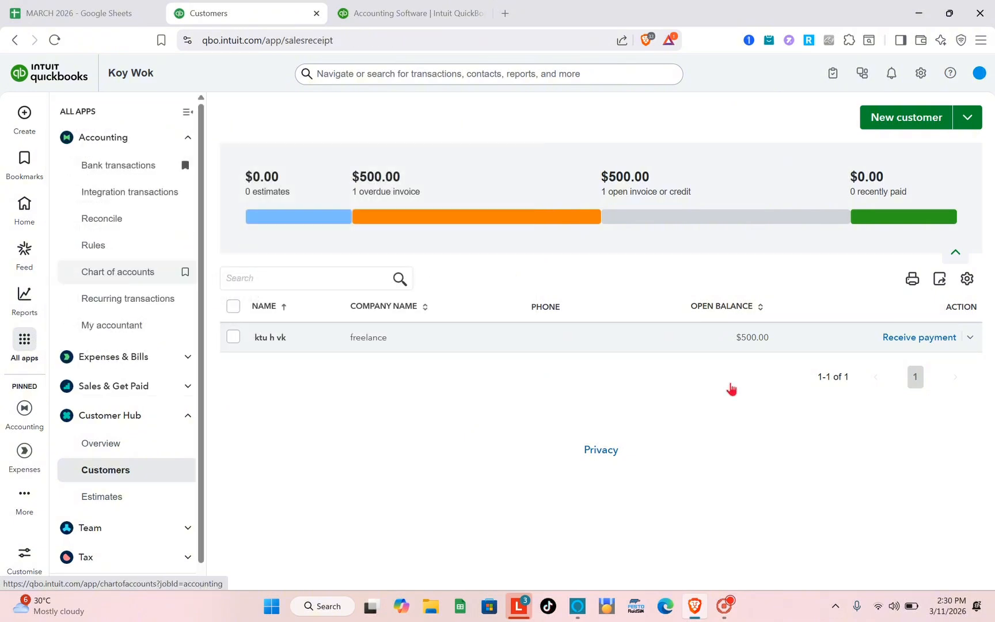
pyautogui.click(723, 608)
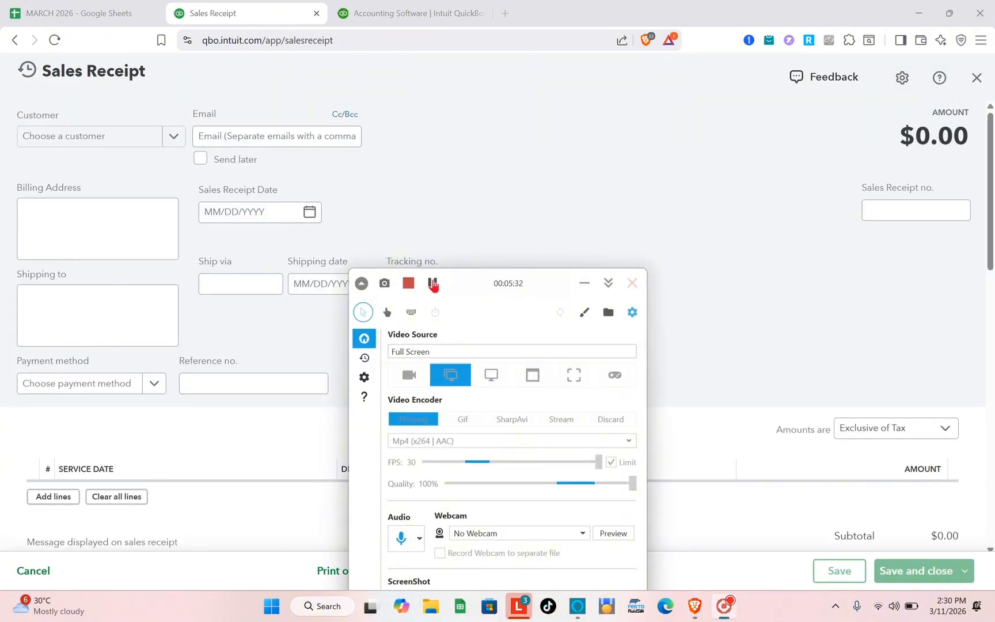
pyautogui.click(584, 283)
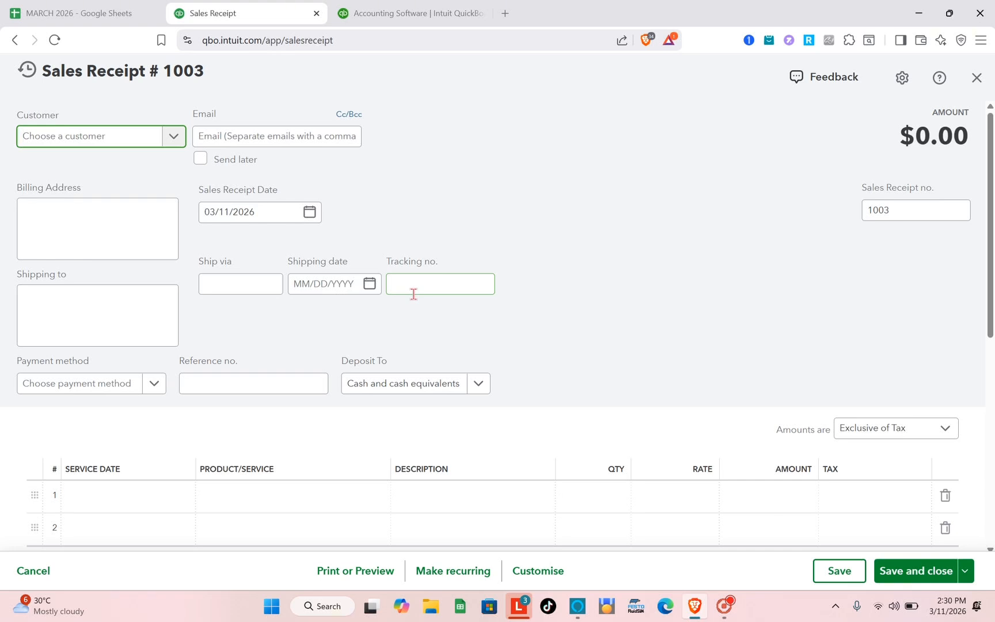
# - Examine the sales receipt's product lines, message boxes, discount and total fields, and close it without saving
pyautogui.scroll(-3, 296, 476)
pyautogui.click(220, 342)
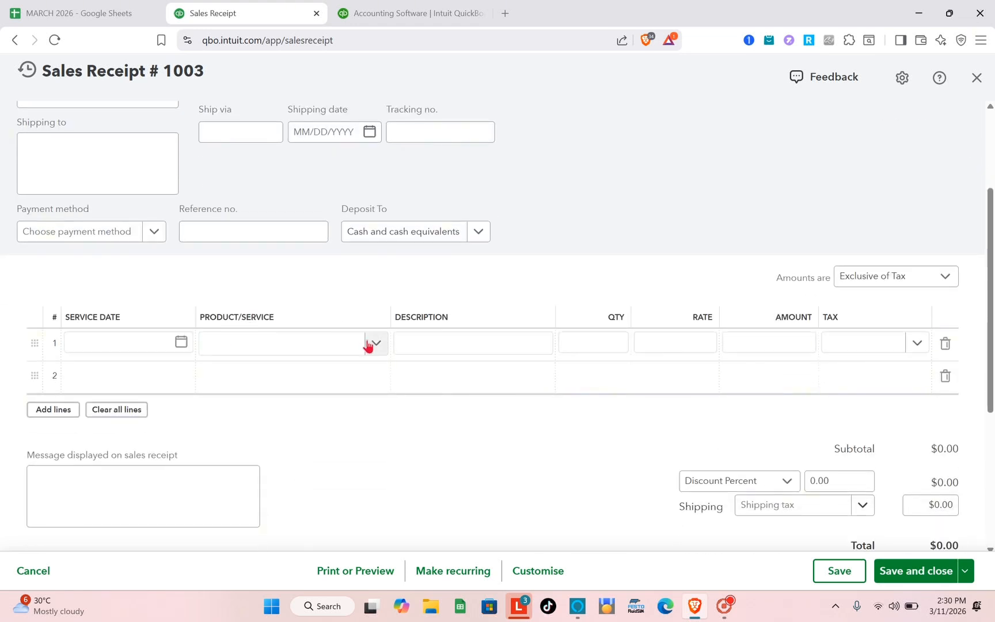
pyautogui.click(92, 334)
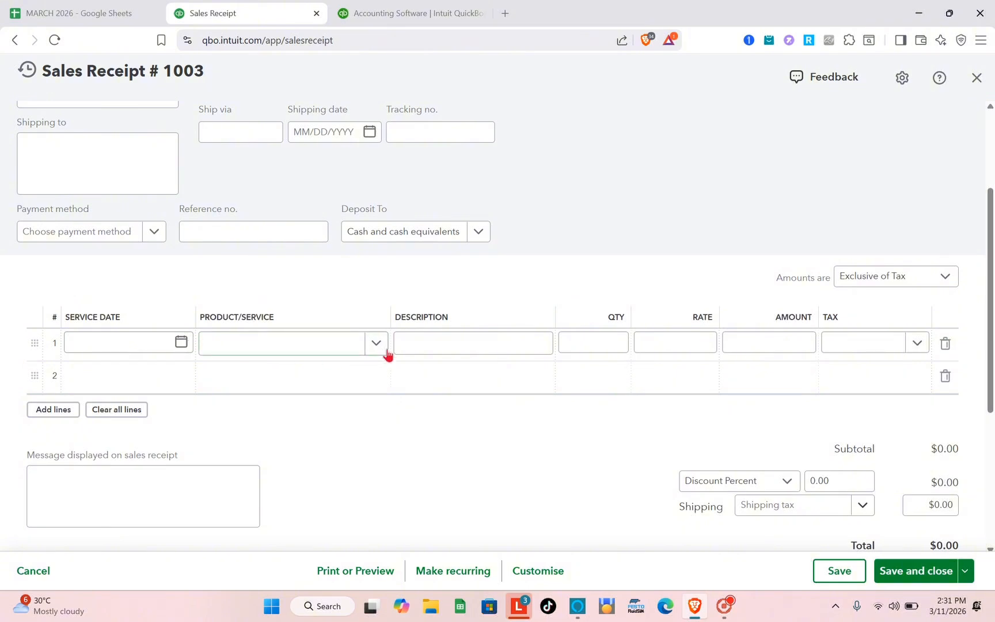
pyautogui.click(519, 363)
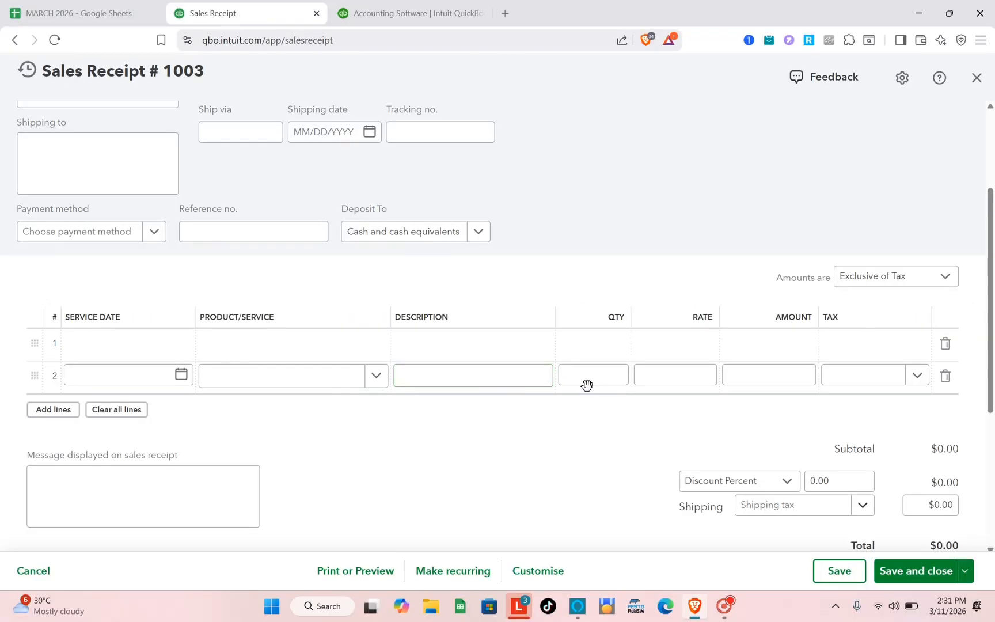
pyautogui.scroll(-1, 587, 384)
pyautogui.click(588, 393)
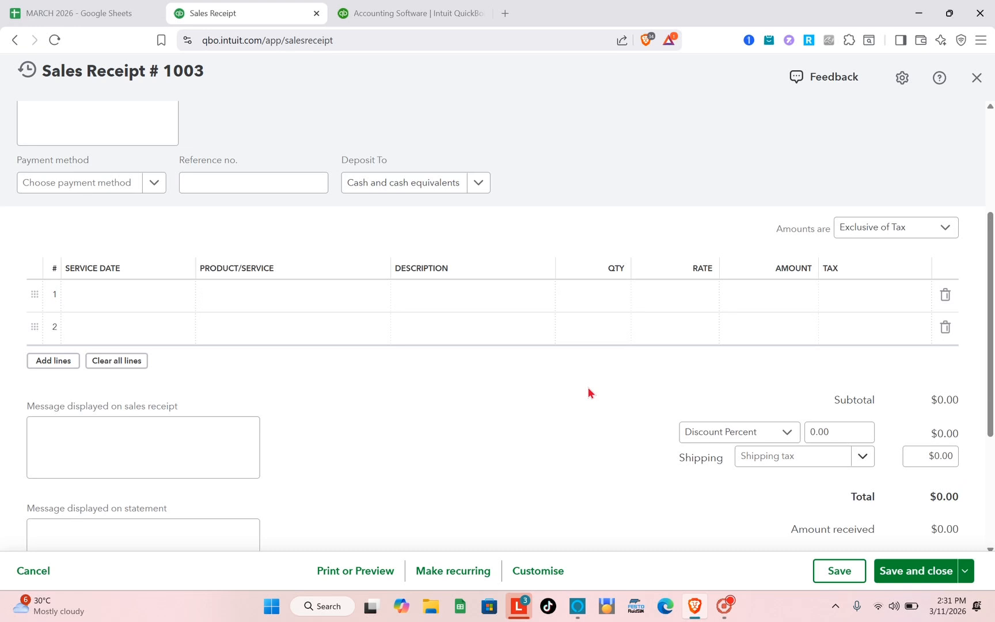
pyautogui.scroll(-2, 619, 316)
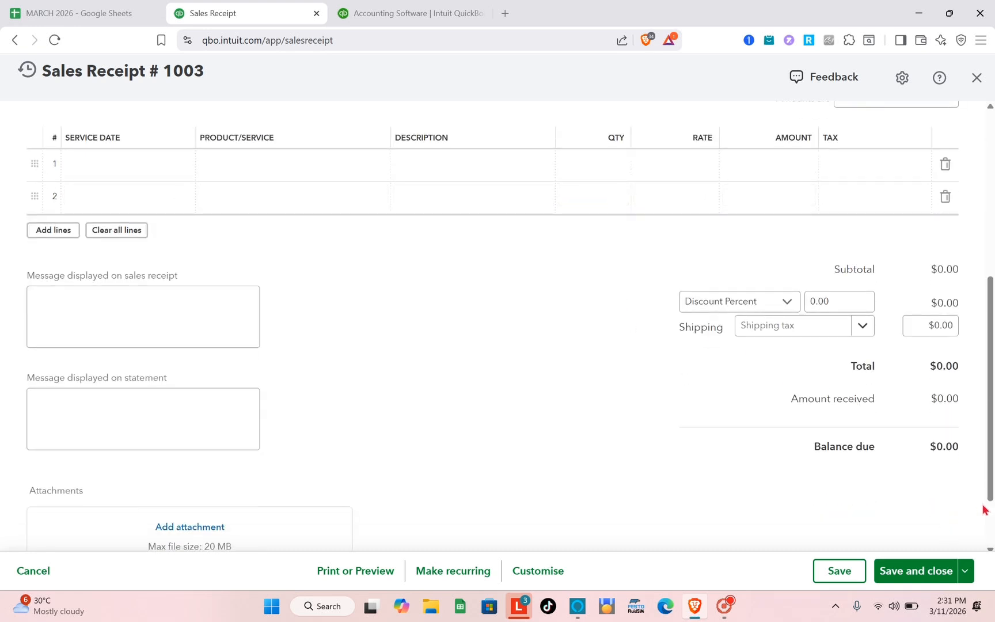
pyautogui.click(975, 78)
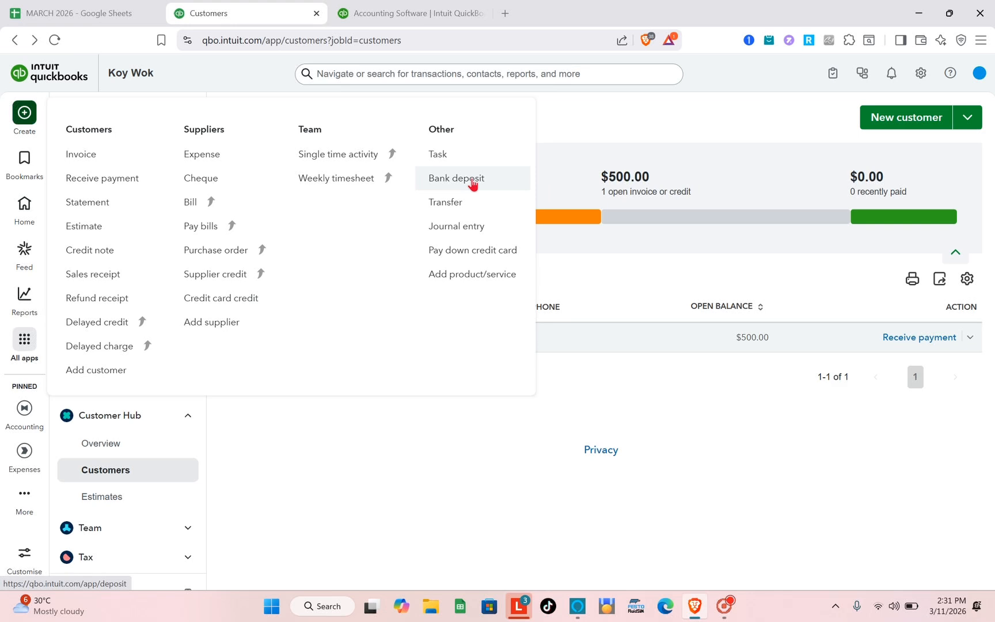
# - Open a new bank deposit form, look at the first line for adding funds, and close the form
pyautogui.click(472, 180)
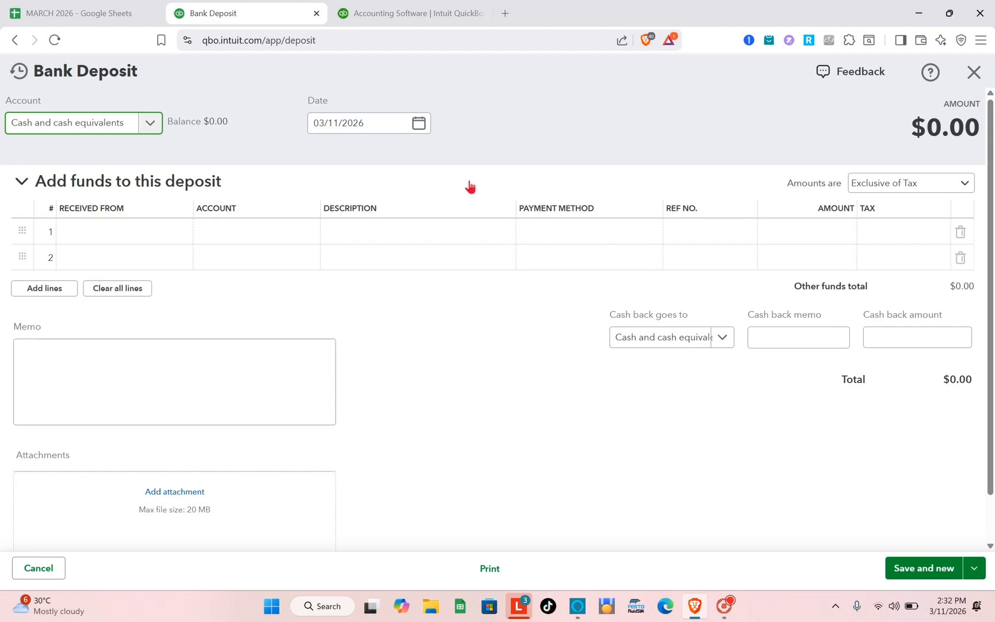
pyautogui.click(164, 231)
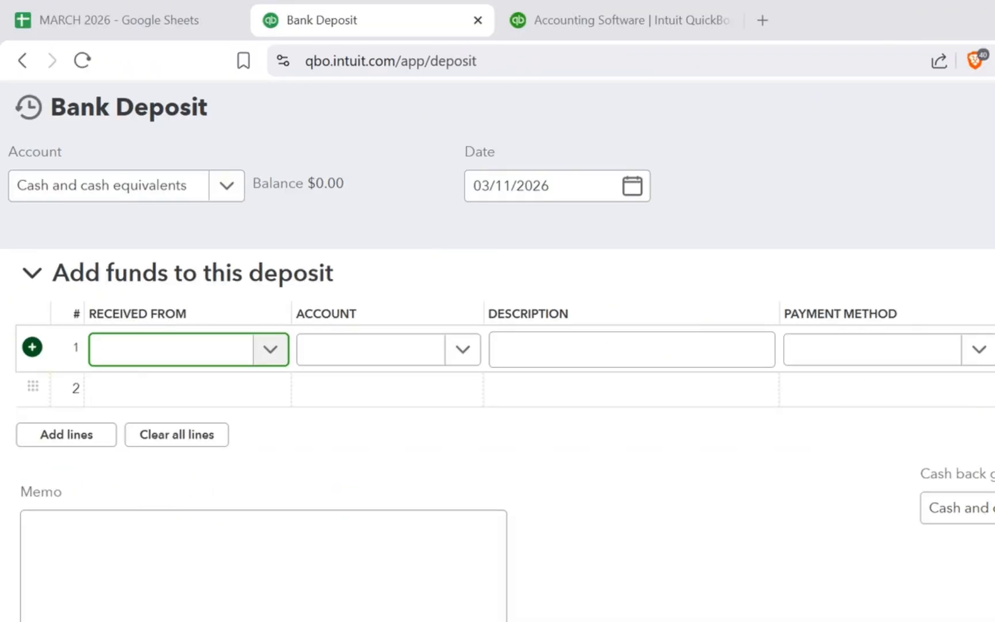
pyautogui.click(979, 84)
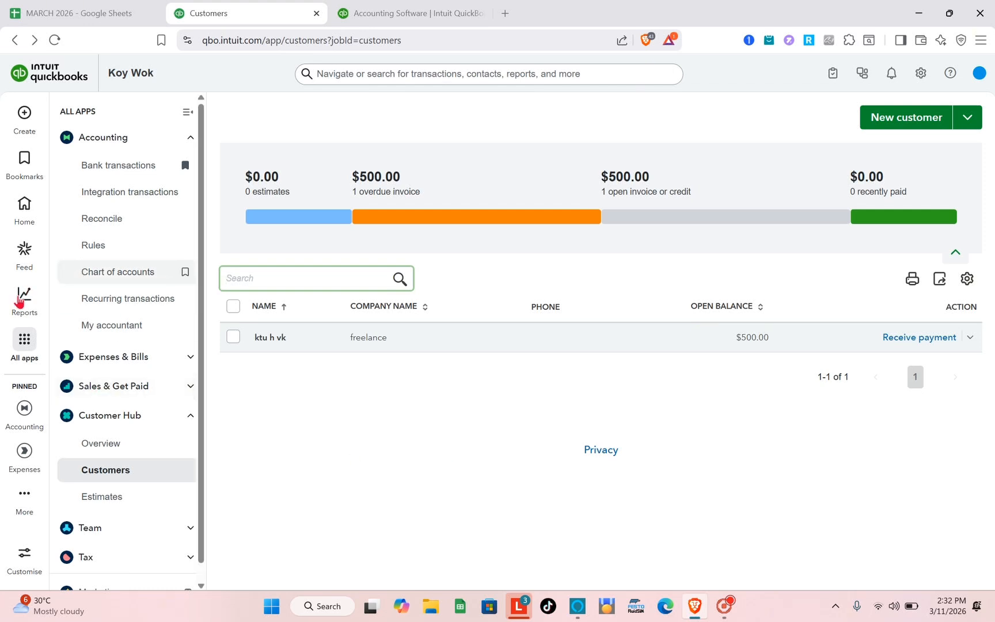
# - Open the standard reports and review the Profit and Loss by Month report
pyautogui.moveTo(32, 302)
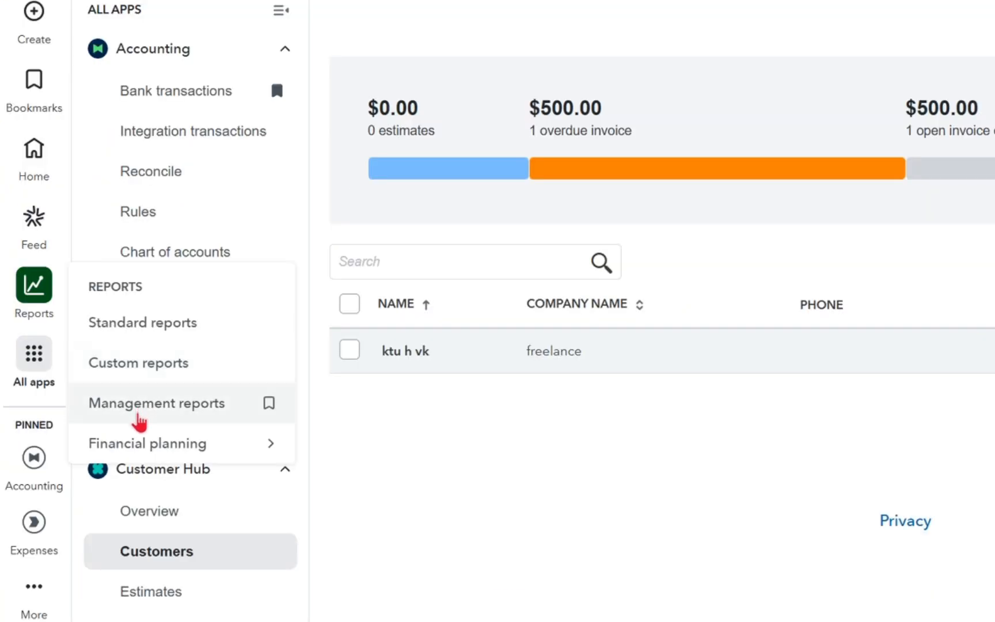
pyautogui.moveTo(163, 452)
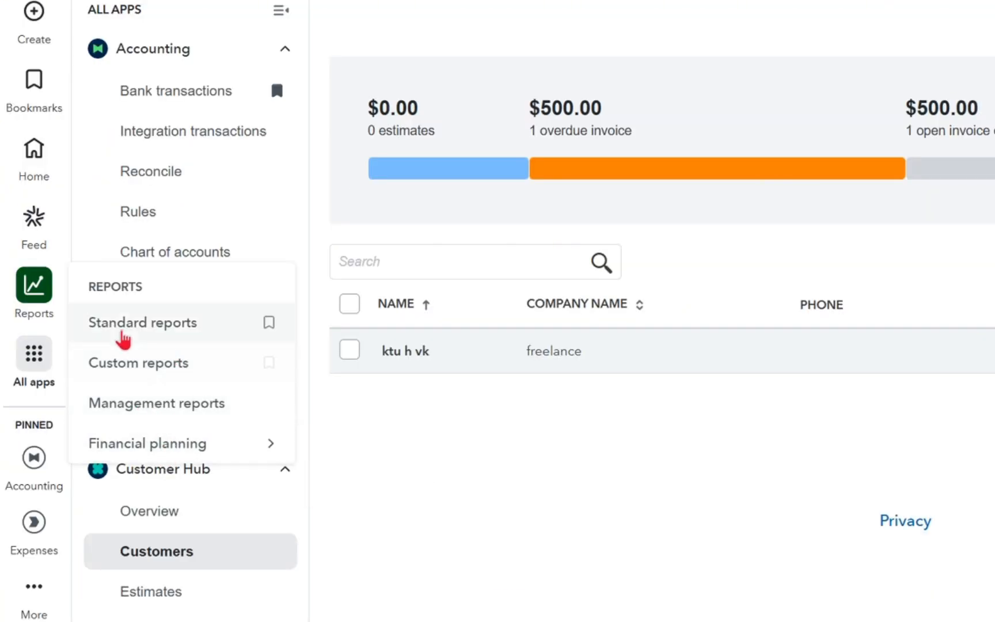
pyautogui.click(37, 290)
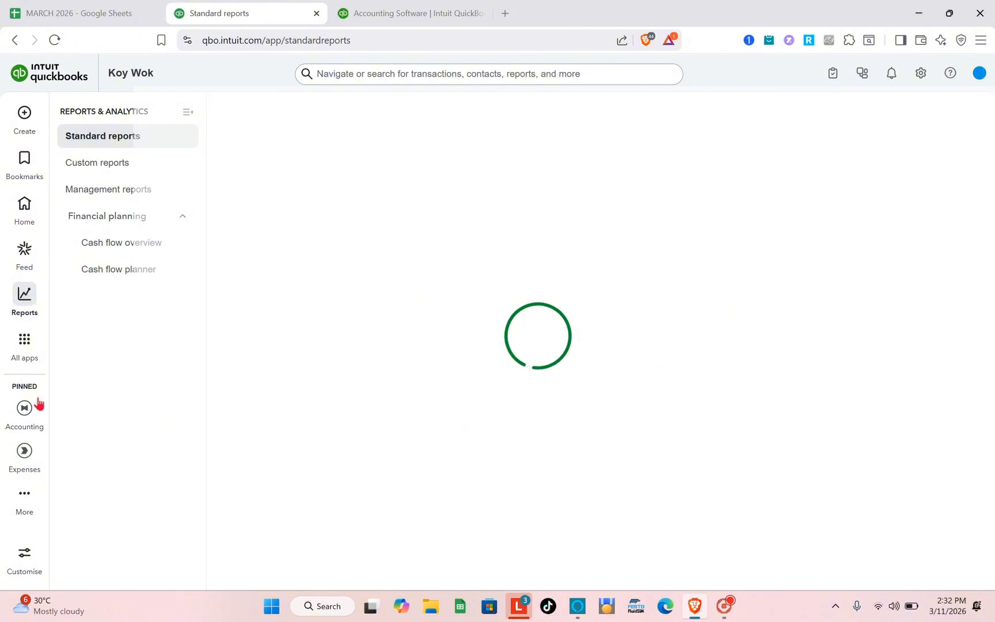
pyautogui.moveTo(43, 426)
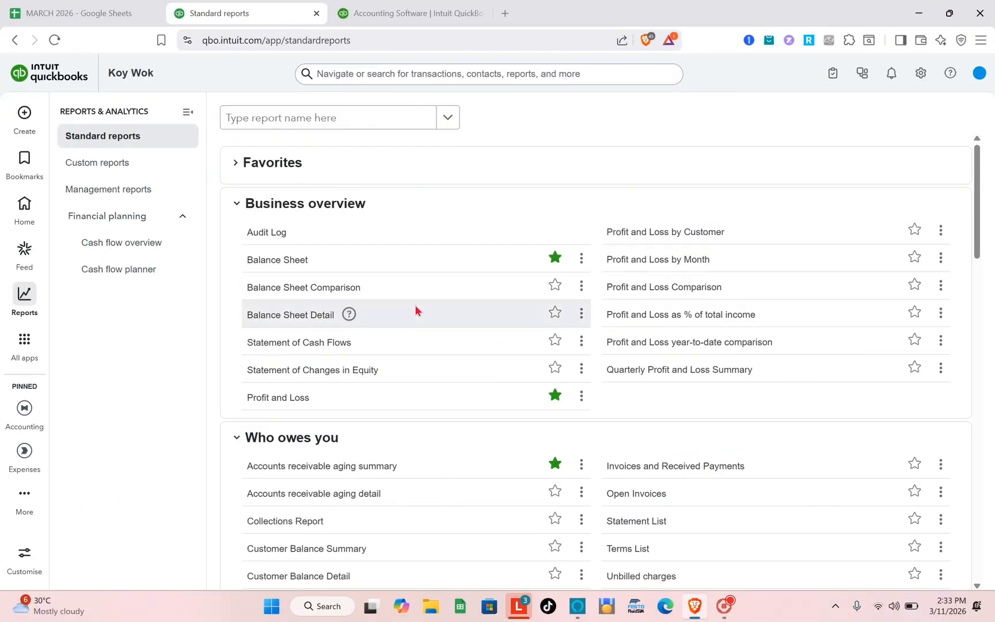
pyautogui.click(650, 265)
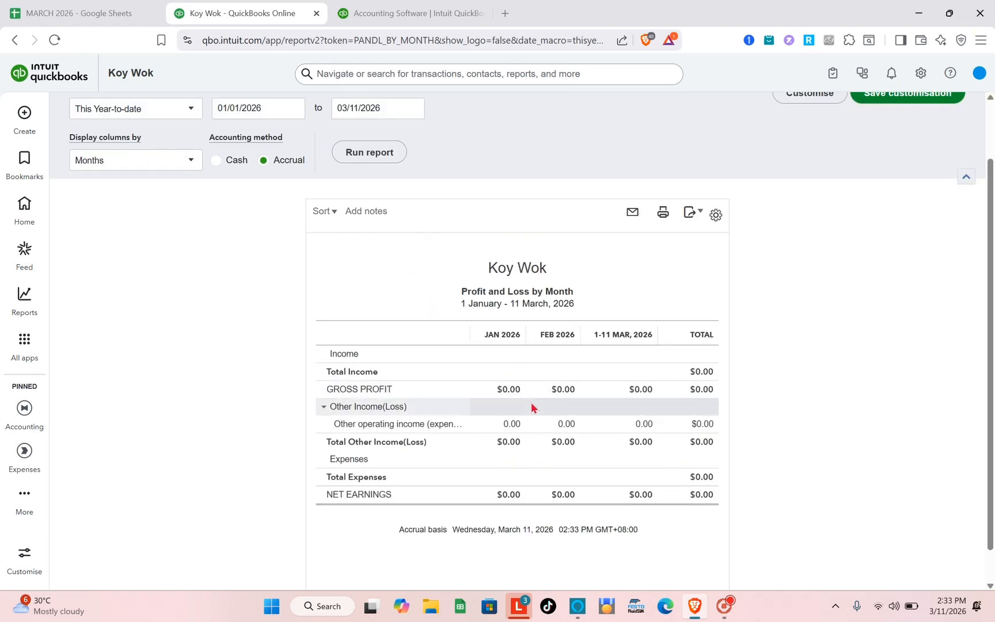
pyautogui.scroll(-1, 533, 407)
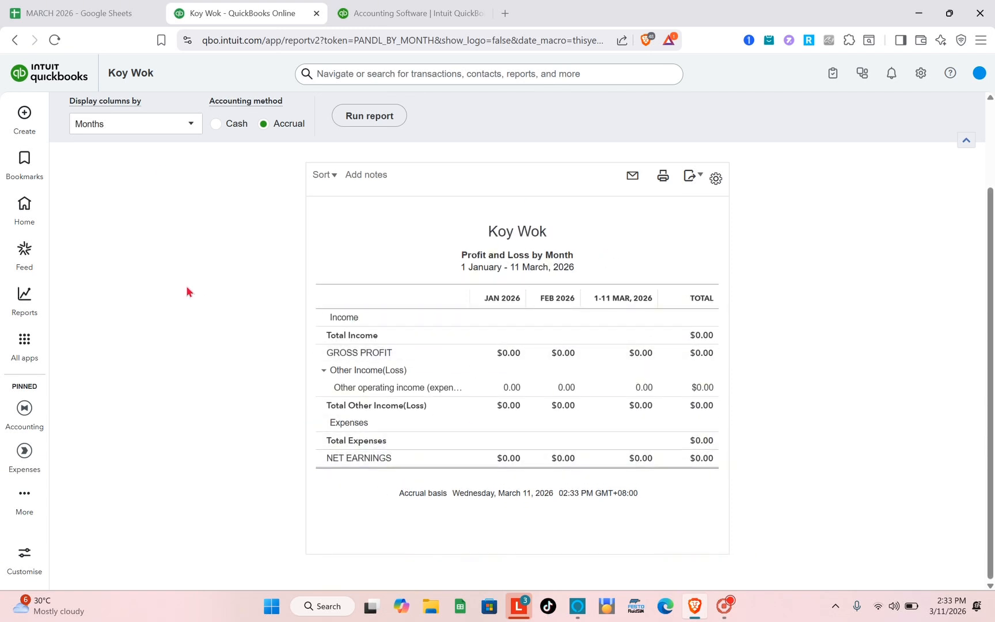
pyautogui.scroll(3, 199, 242)
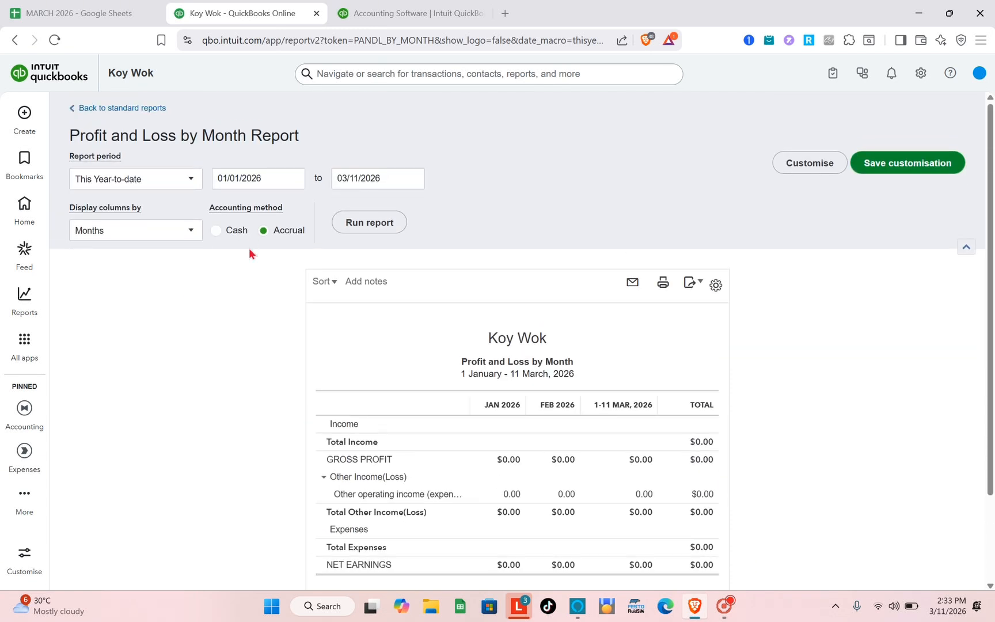